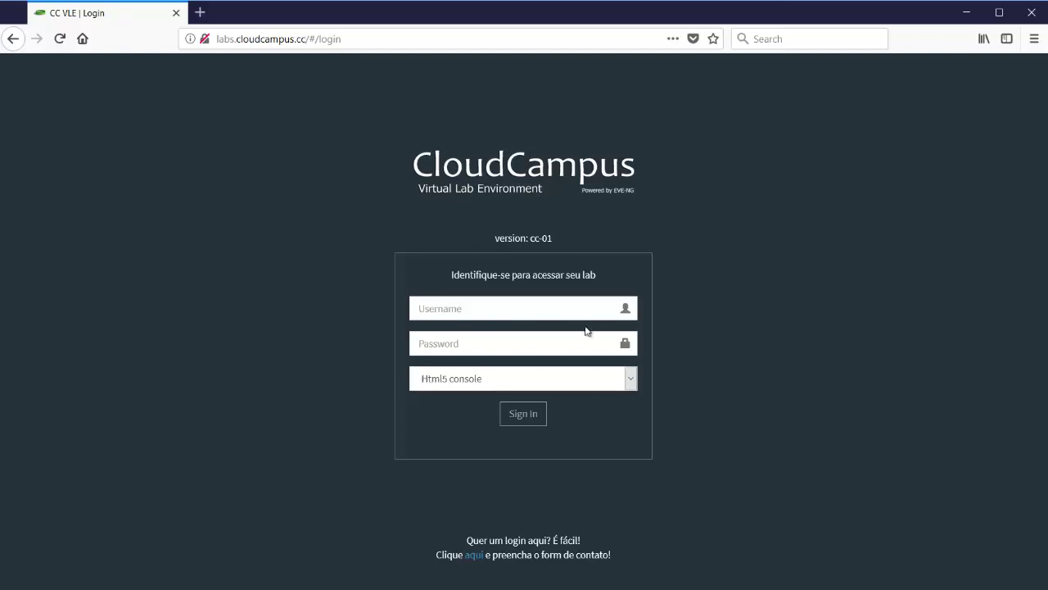
Step: Sign in to the virtual lab as user1 with the account password, and decline updating the saved login
left_click(567, 311)
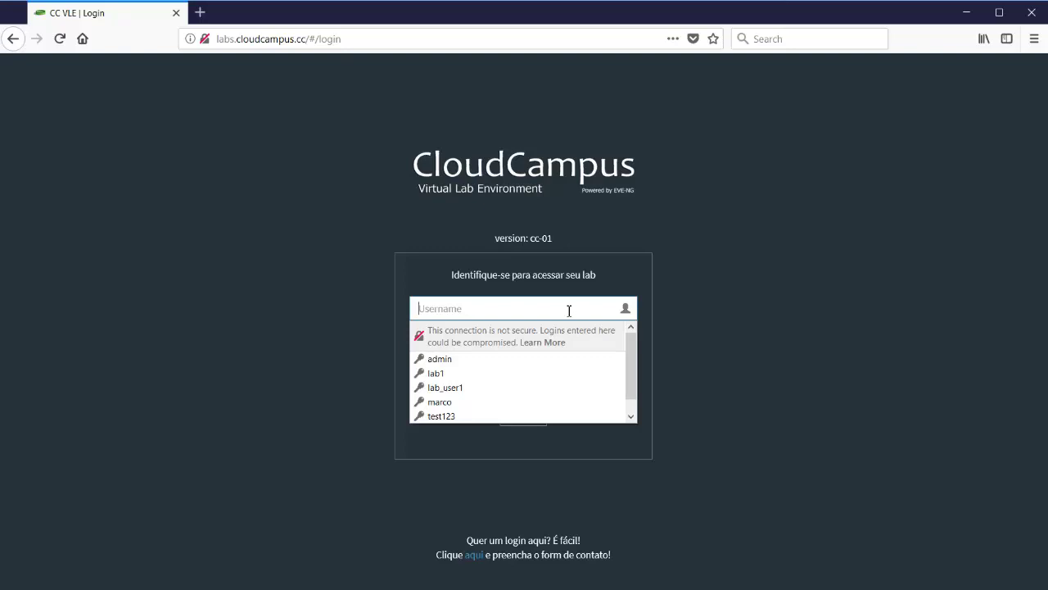
type("user1")
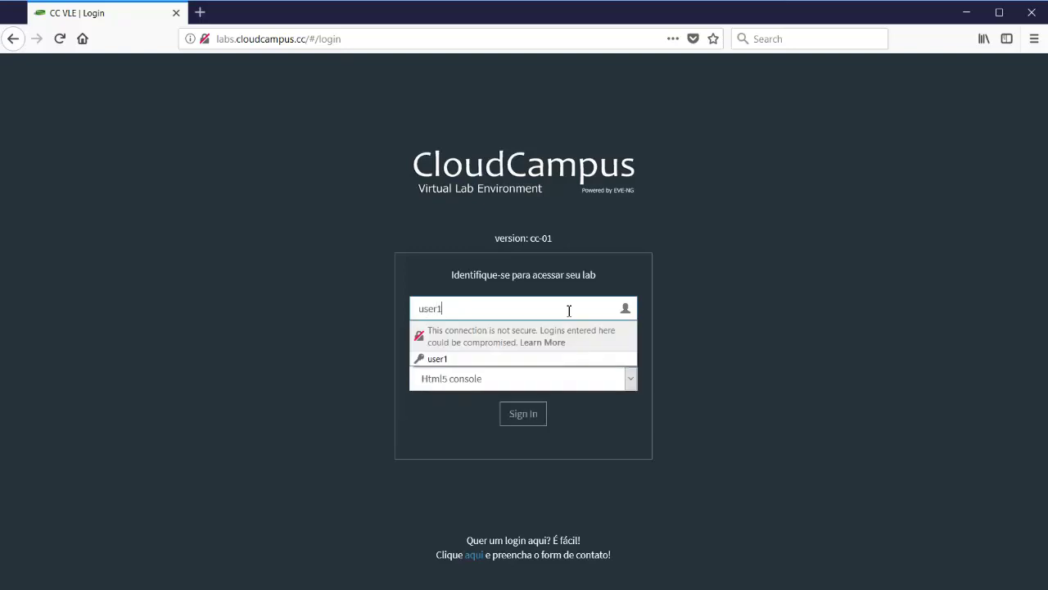
key("Tab")
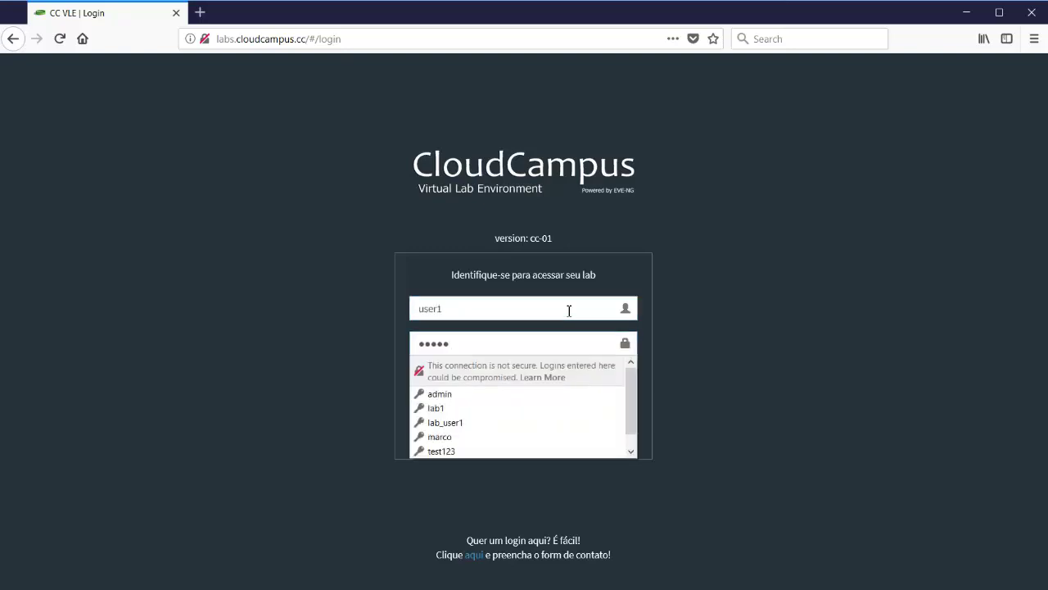
left_click(548, 350)
left_click_drag(505, 344, 408, 330)
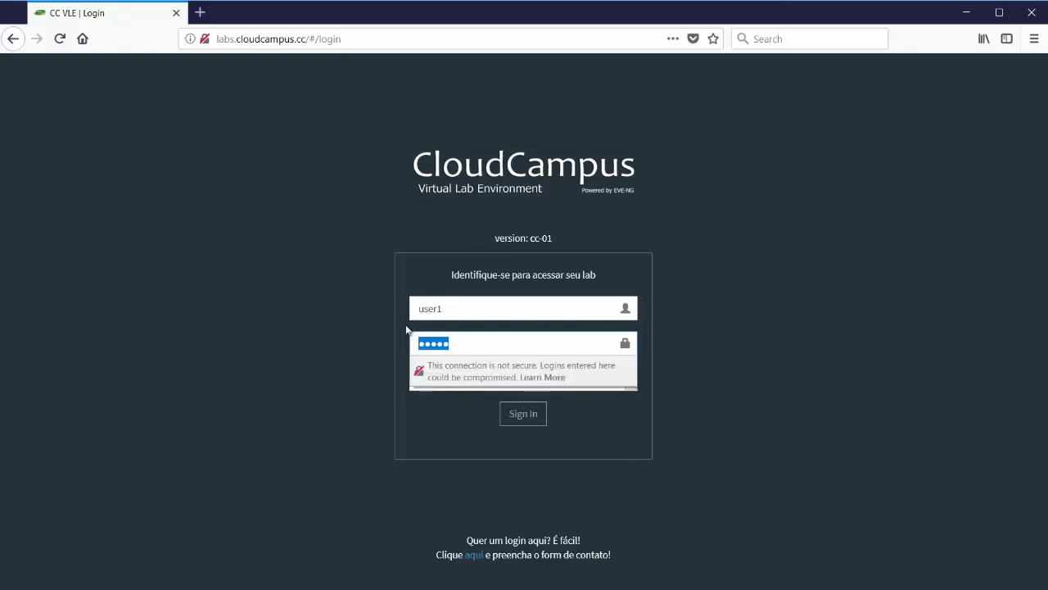
type("******")
left_click(542, 419)
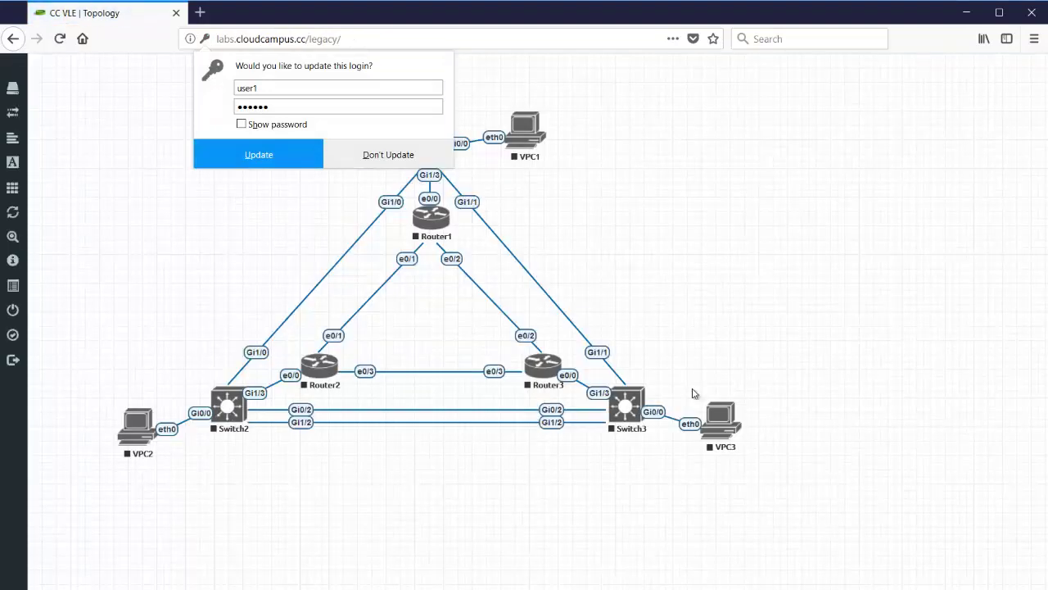
left_click(401, 165)
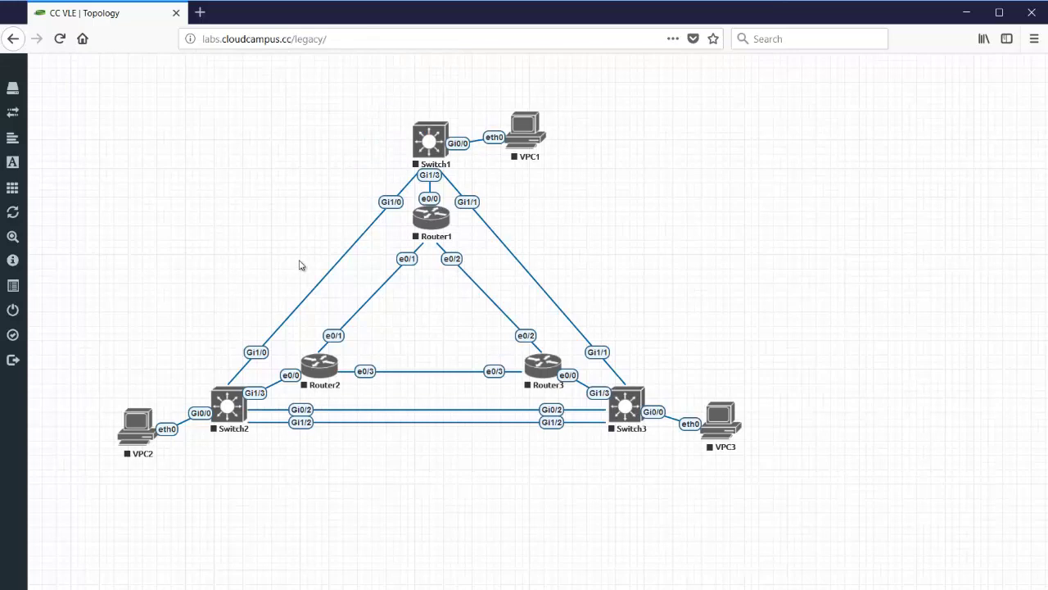
Step: Open the system status and examine the account's role and POD
left_click(16, 262)
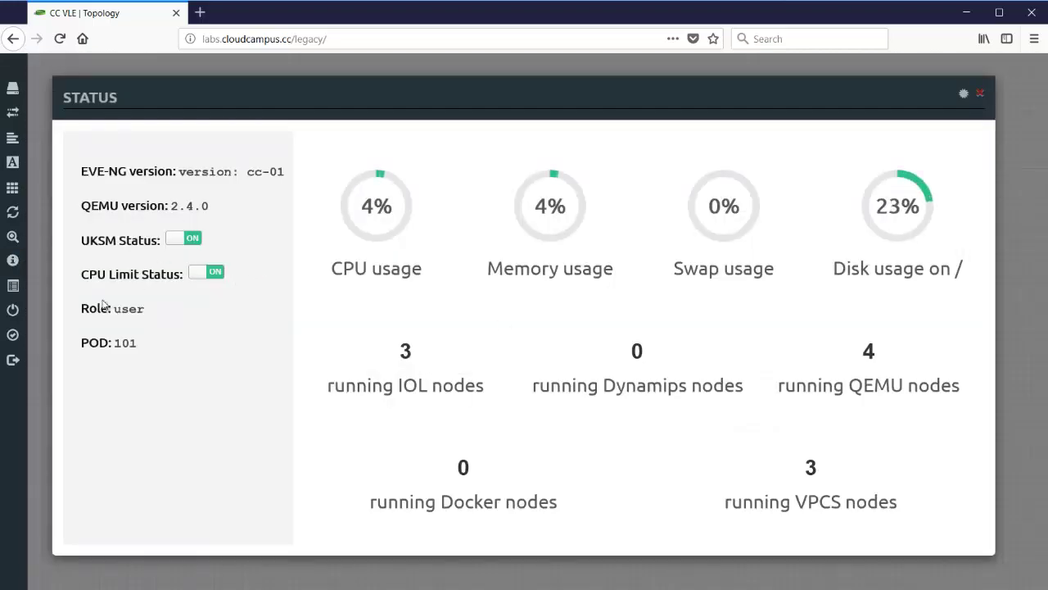
left_click_drag(148, 312, 81, 311)
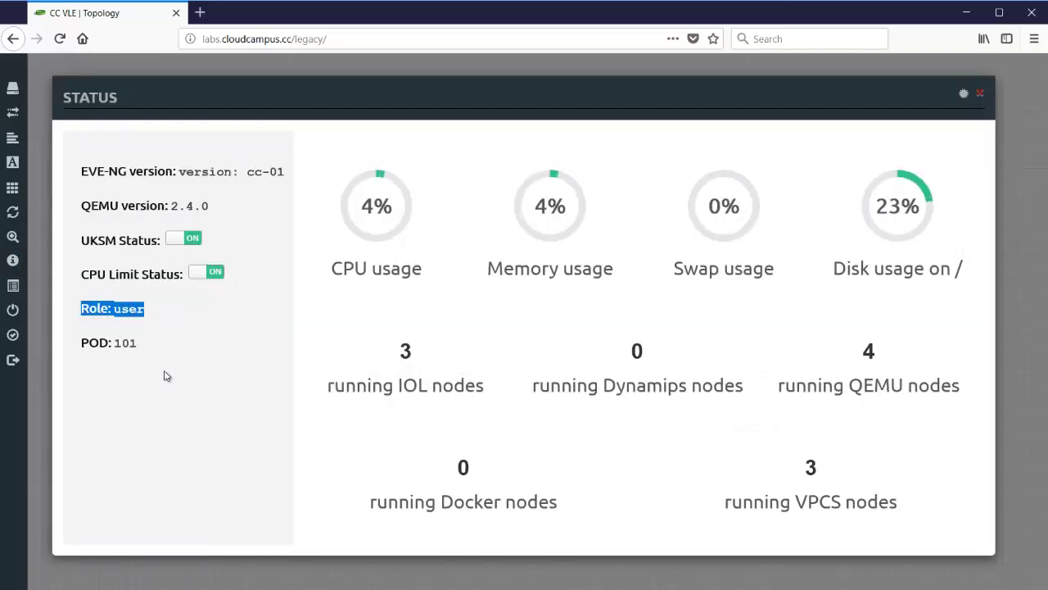
left_click_drag(131, 346, 129, 346)
left_click(131, 348)
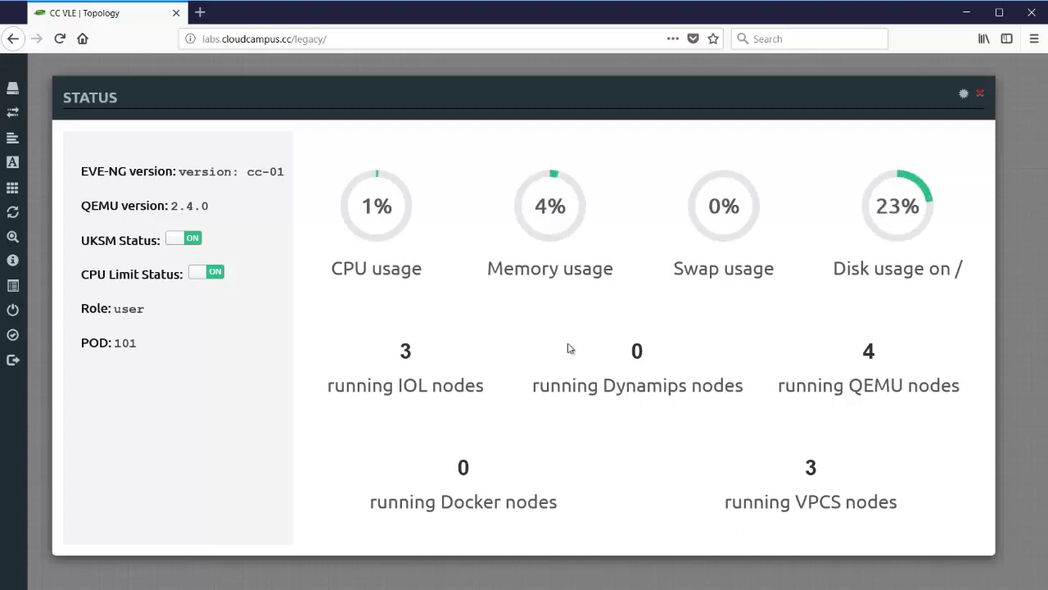
Step: Try to switch off UKSM and the CPU limit, and close the status window
left_click(193, 243)
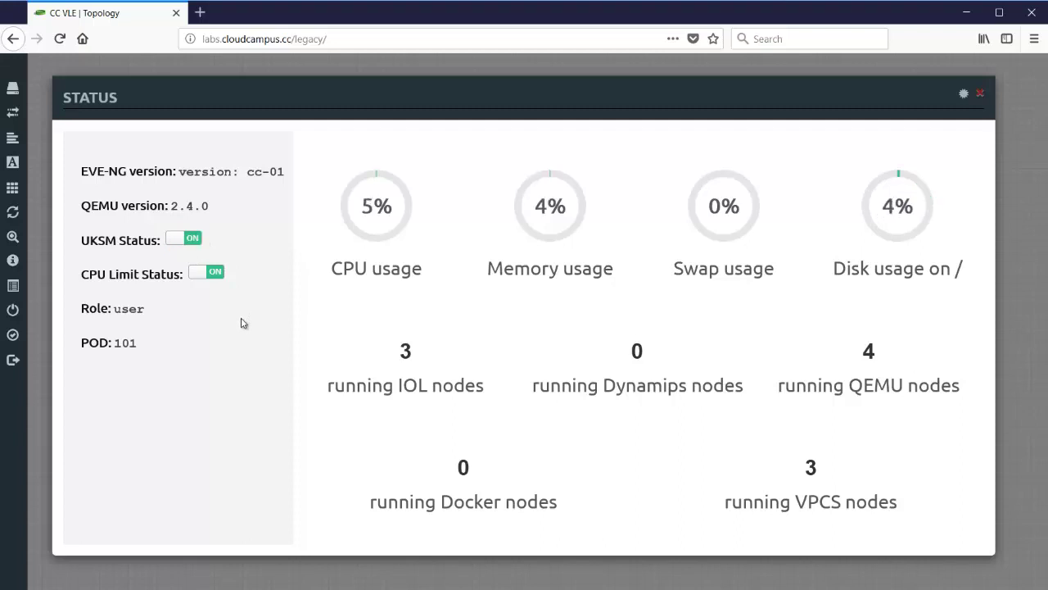
left_click(215, 275)
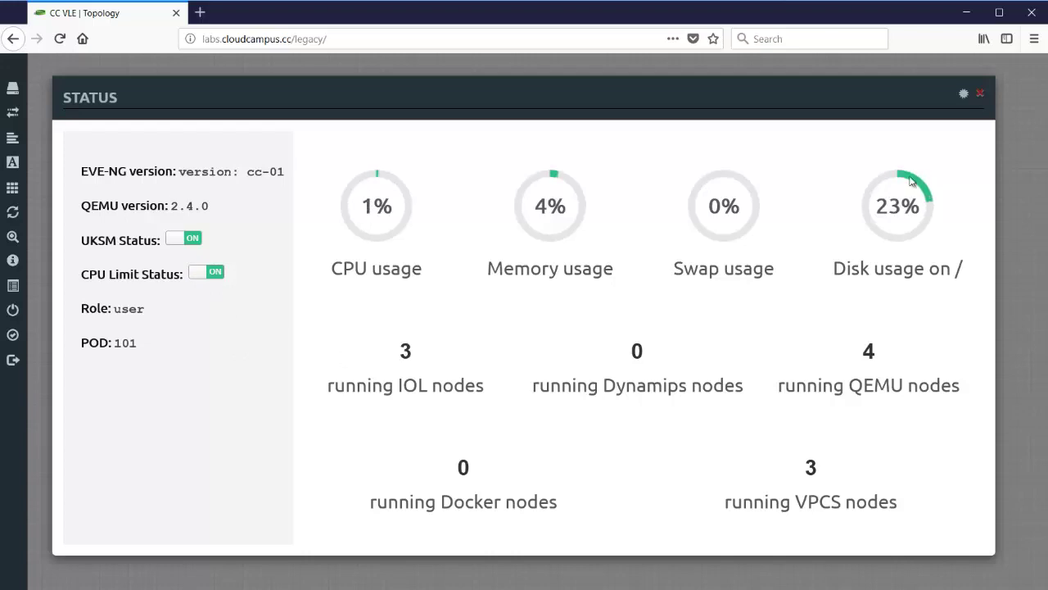
left_click(979, 93)
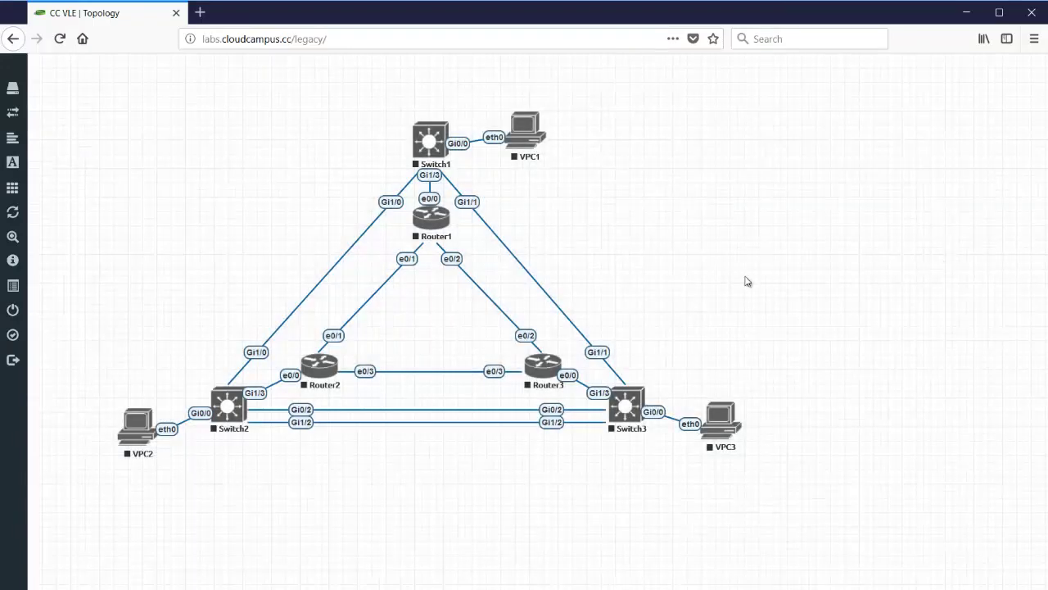
Step: Close the open lab to return to the file manager
mouse_move(13, 331)
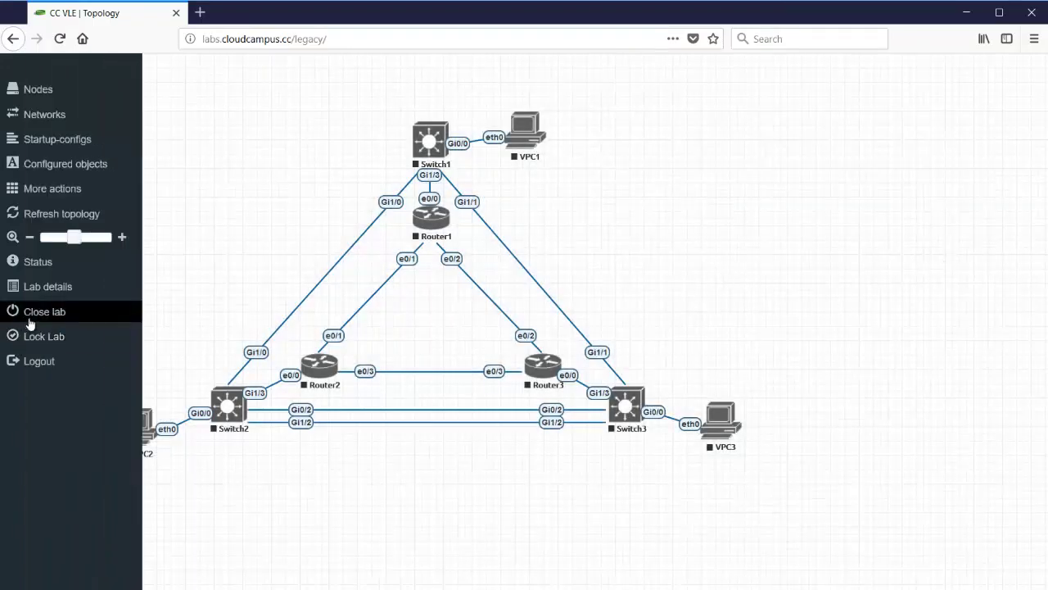
left_click(45, 315)
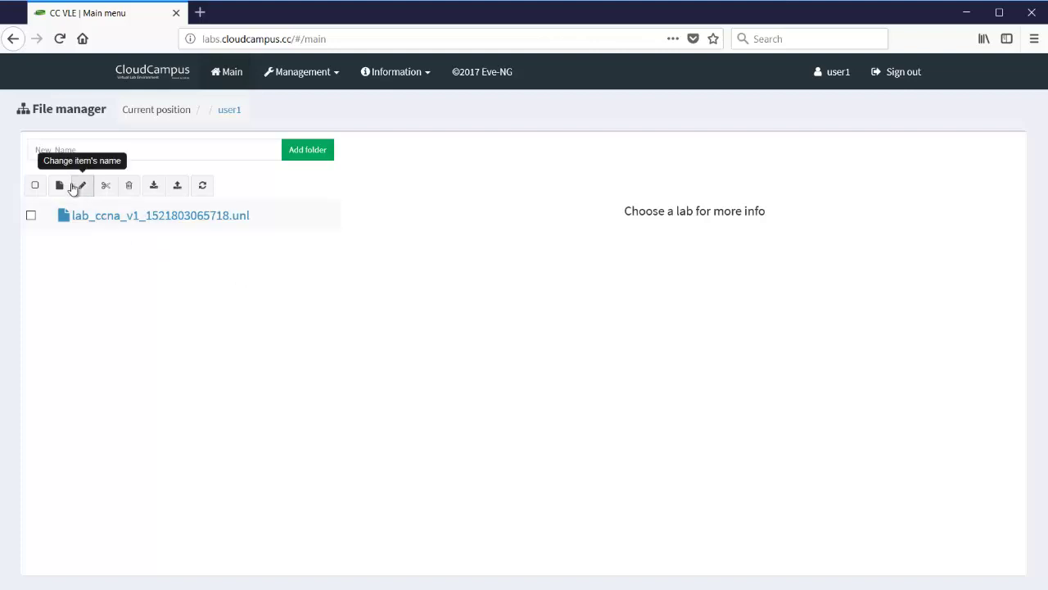
Step: Try to add a new lab named bla, and dismiss the new-lab form
left_click(59, 186)
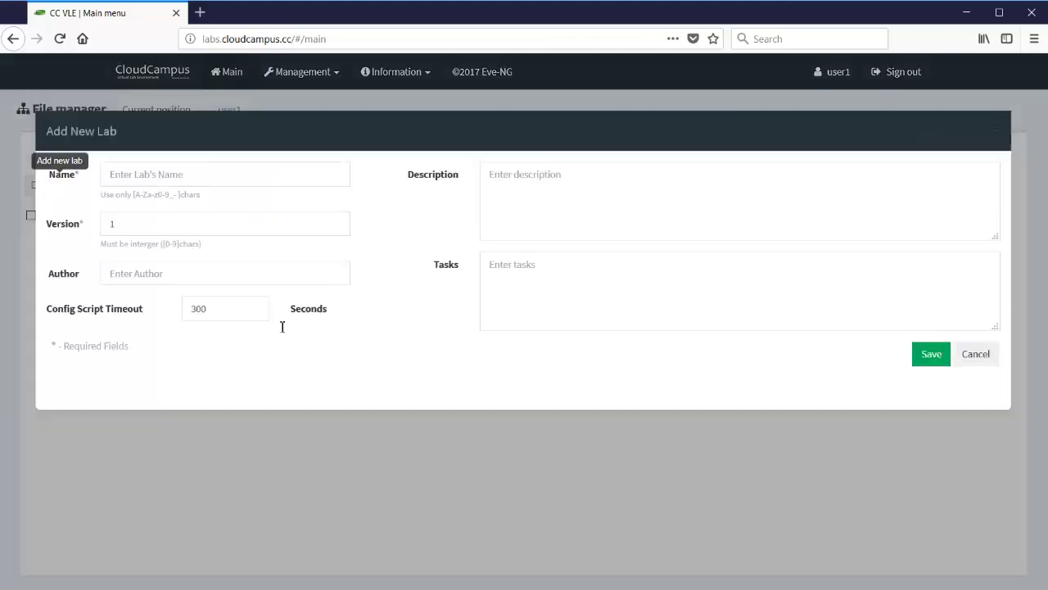
left_click(205, 173)
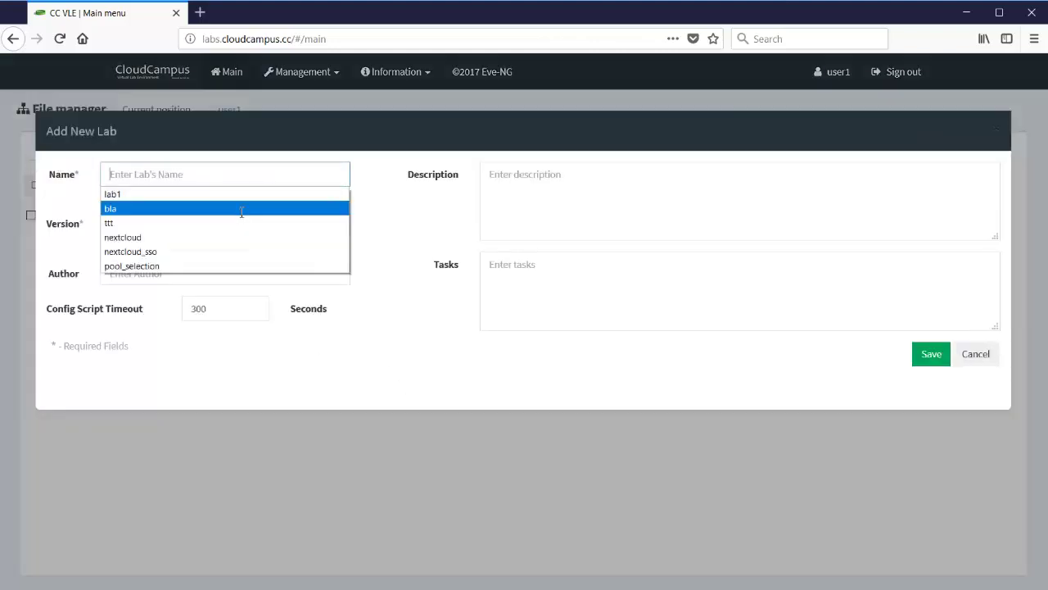
left_click(241, 209)
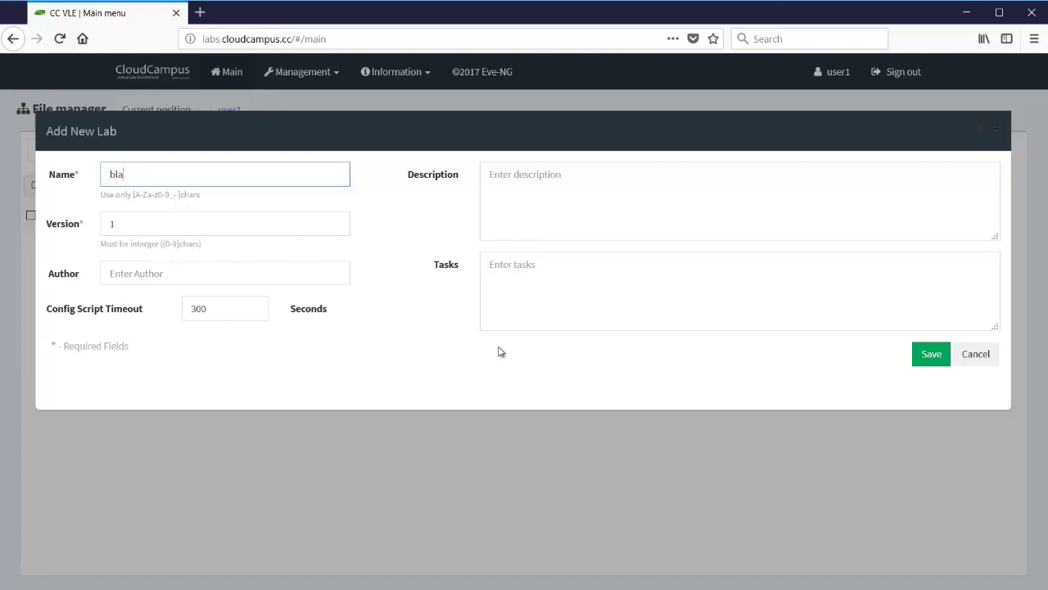
left_click(932, 354)
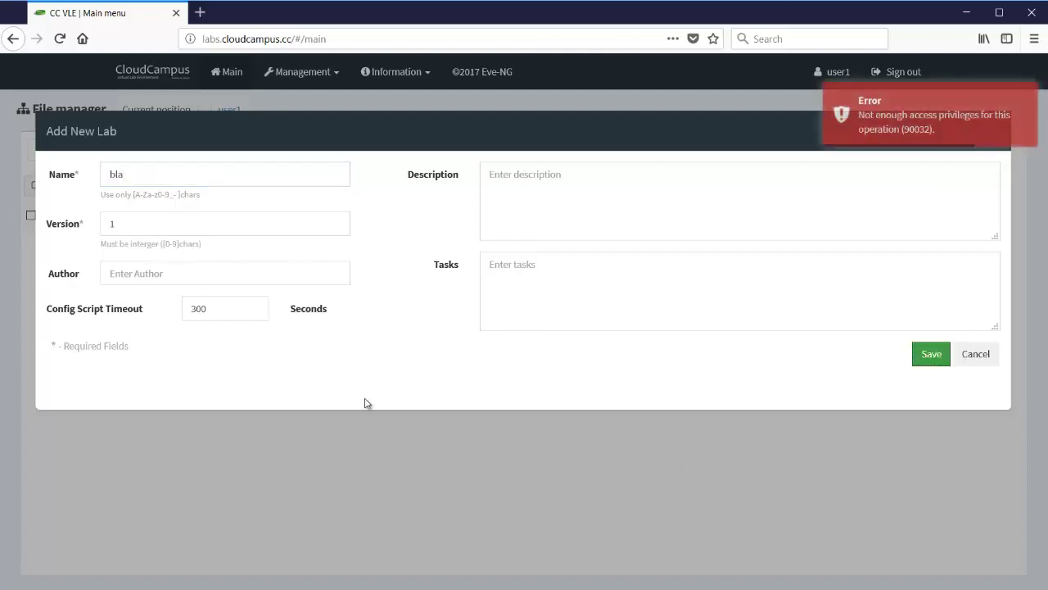
left_click(974, 354)
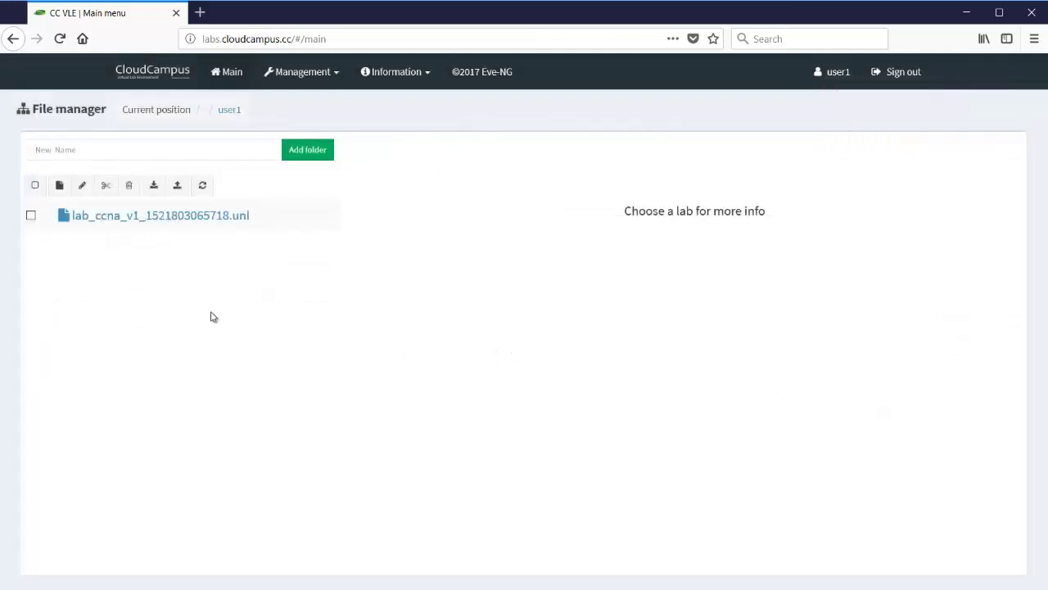
Step: Open user management, examine the form for adding a new user, and cancel it
left_click(316, 82)
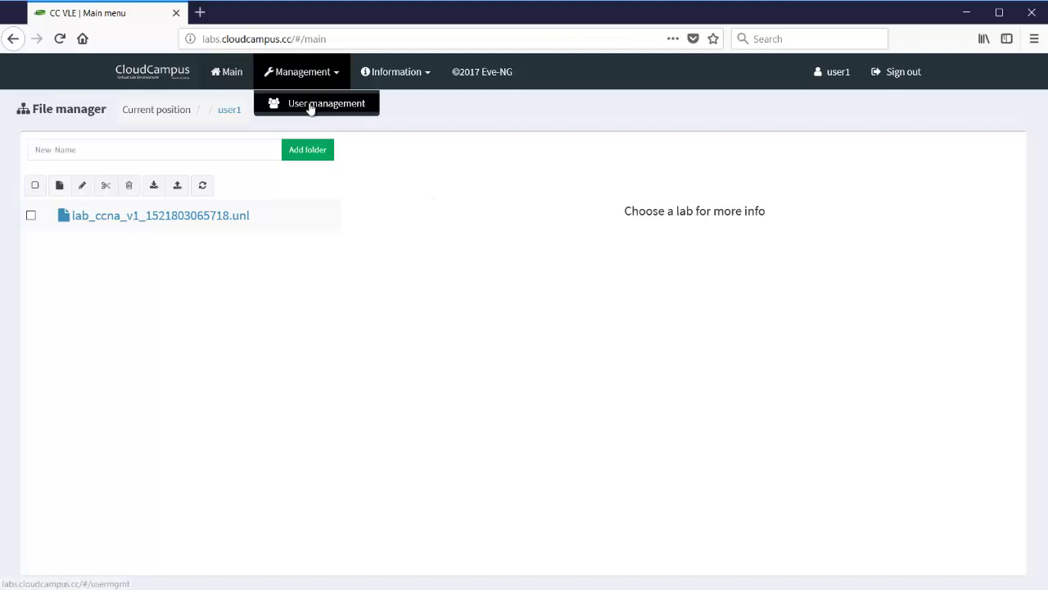
left_click(312, 101)
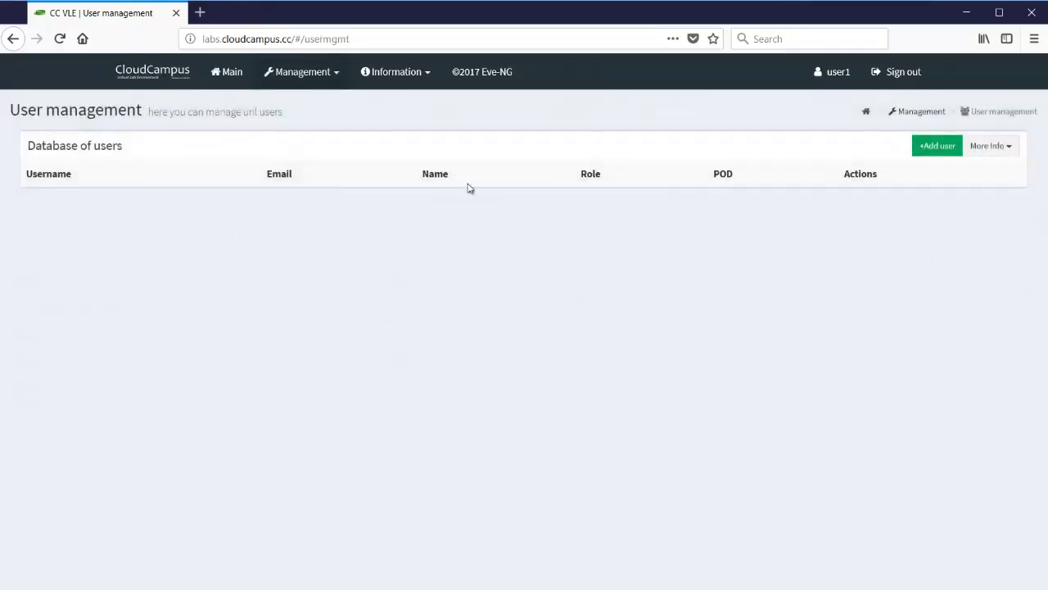
left_click(950, 151)
left_click(492, 198)
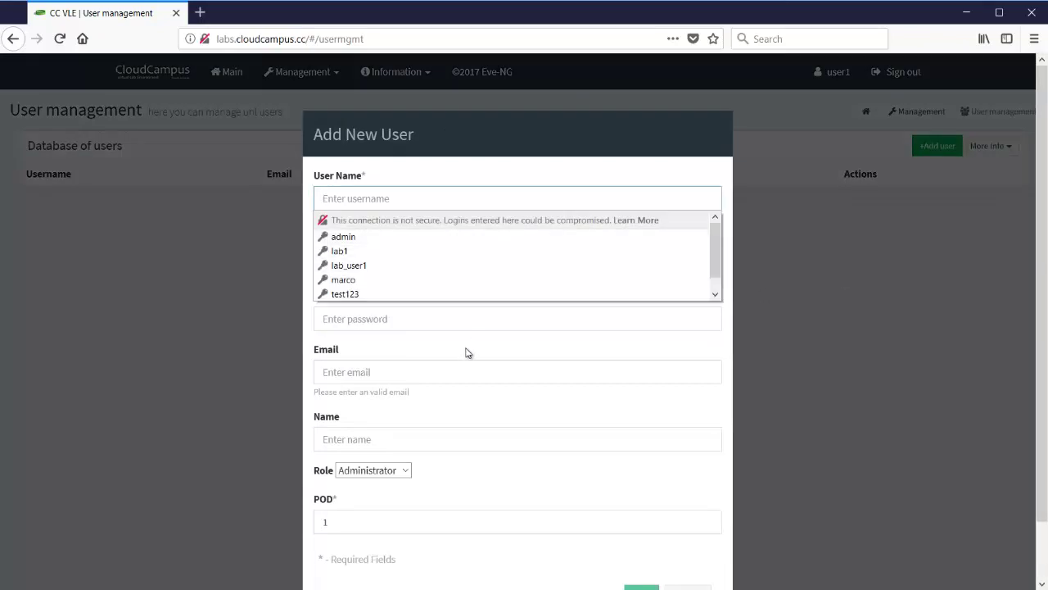
left_click(452, 301)
scroll(463, 401, "down", 1)
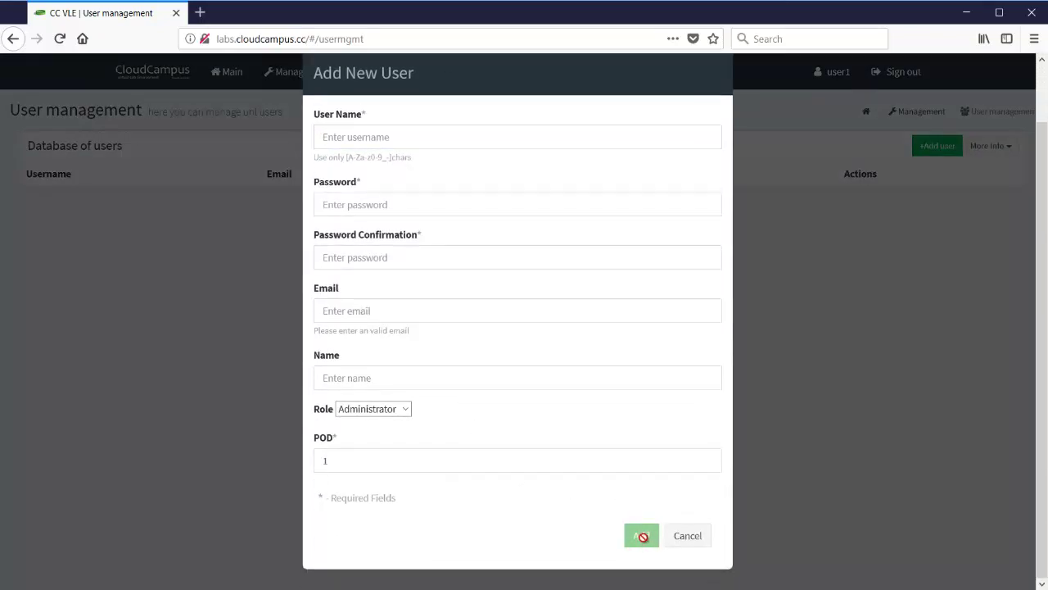
left_click(687, 536)
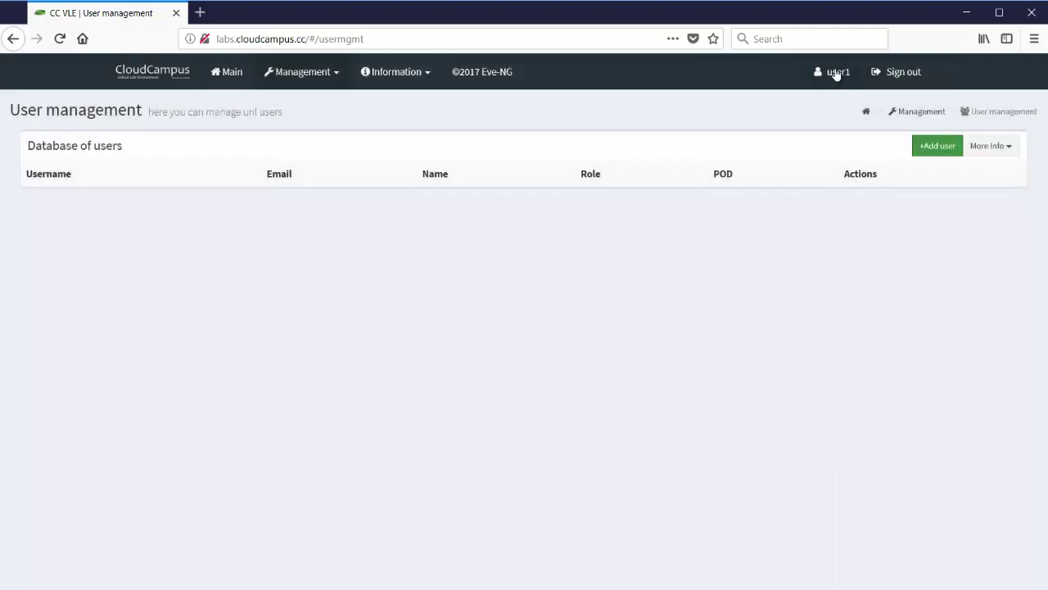
Step: Open the edit form of the signed-in user, examine its fields, and cancel it
left_click(834, 72)
left_click(481, 253)
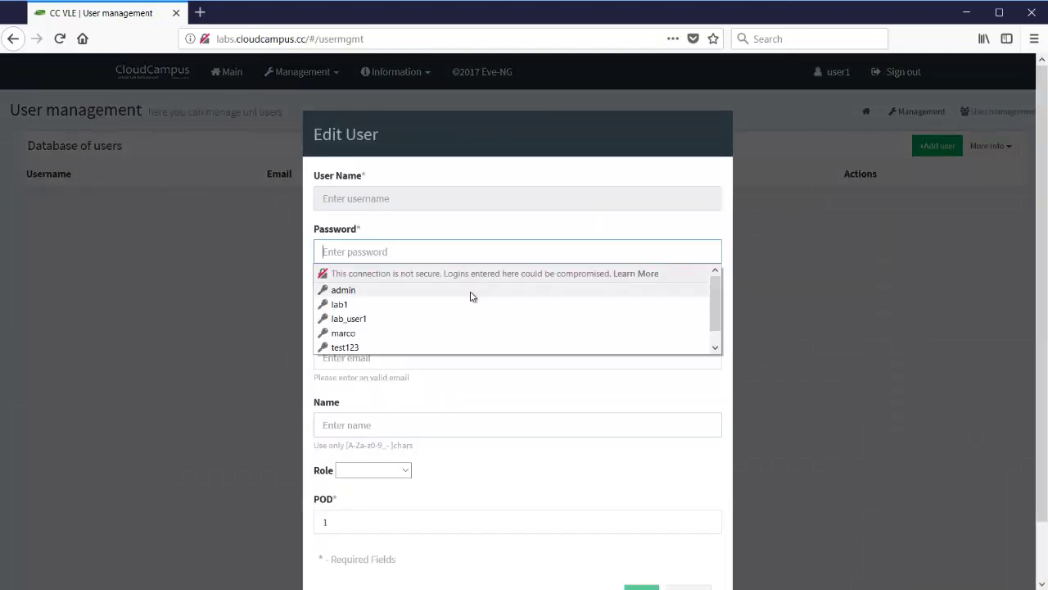
scroll(499, 410, "down", 2)
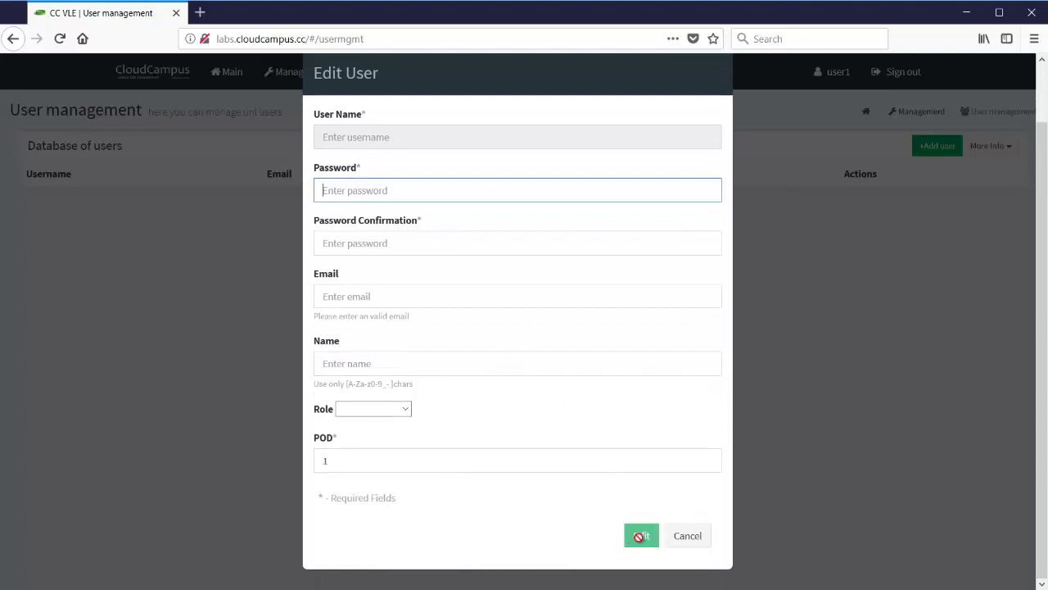
left_click(703, 544)
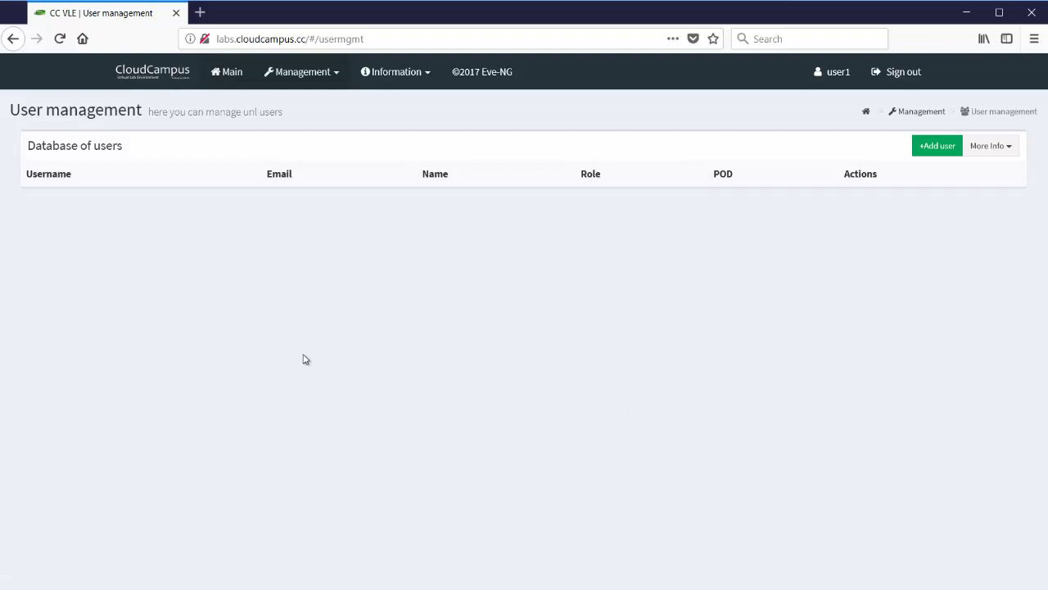
Step: Return to the file manager and open the lab lab_ccna_v1_1521803065718.unl
left_click(229, 71)
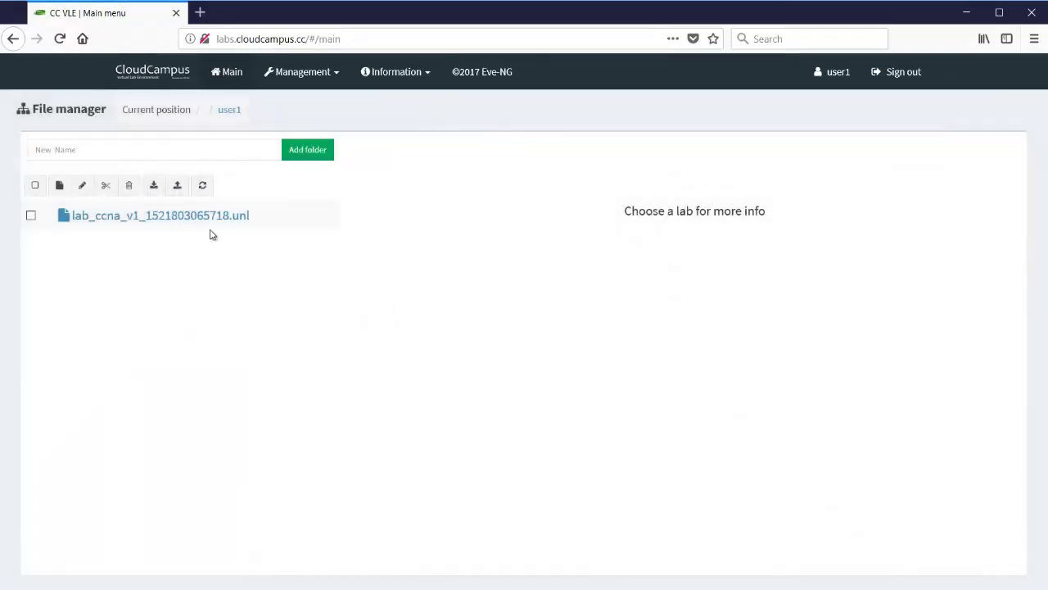
mouse_move(189, 220)
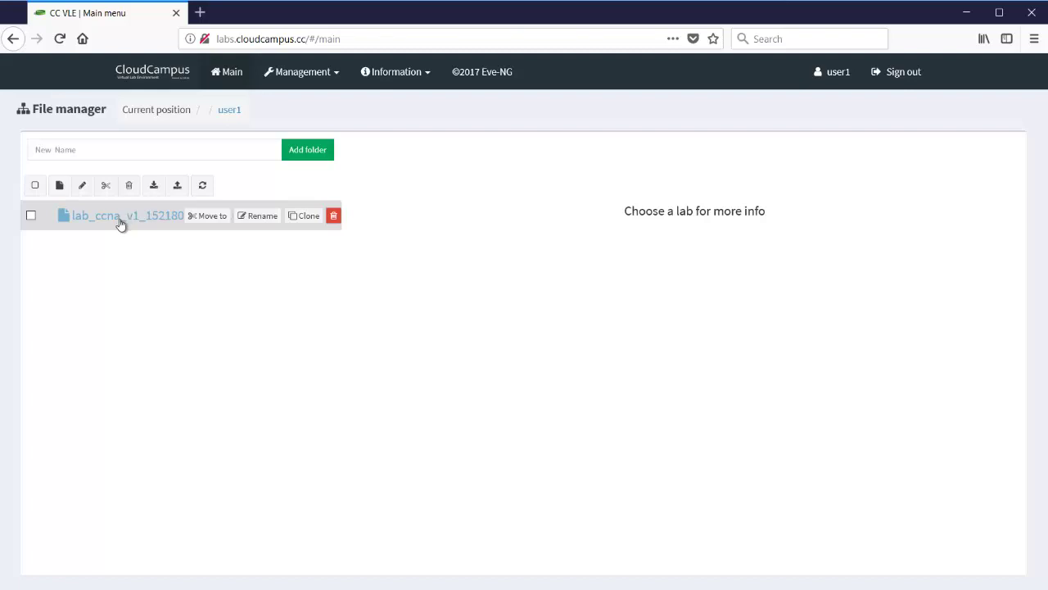
left_click(121, 217)
left_click(411, 564)
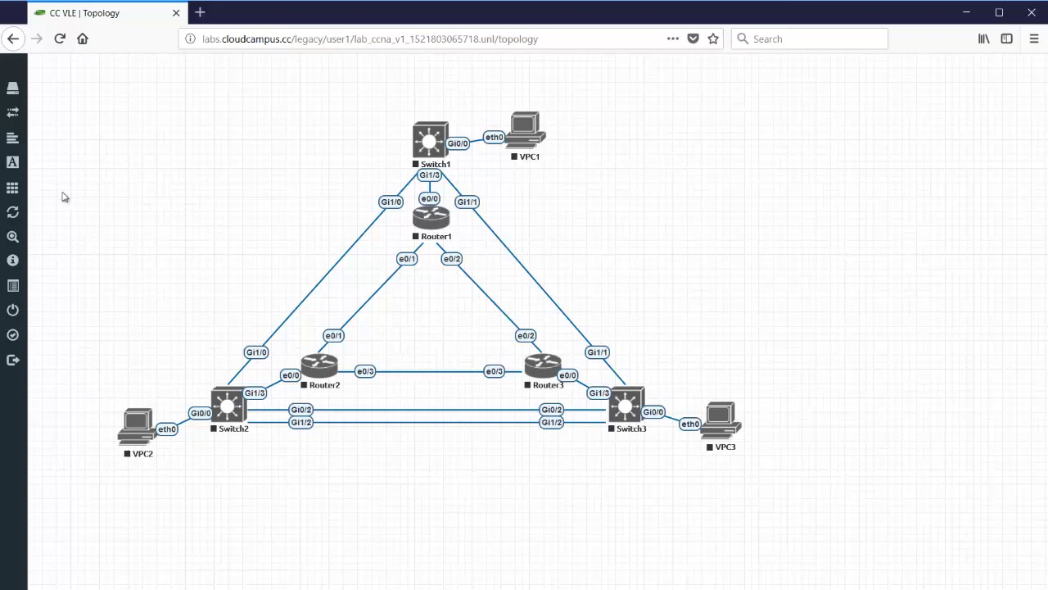
Step: Examine the list of configured nodes, including the templates of the switches and routers, and close it
mouse_move(16, 146)
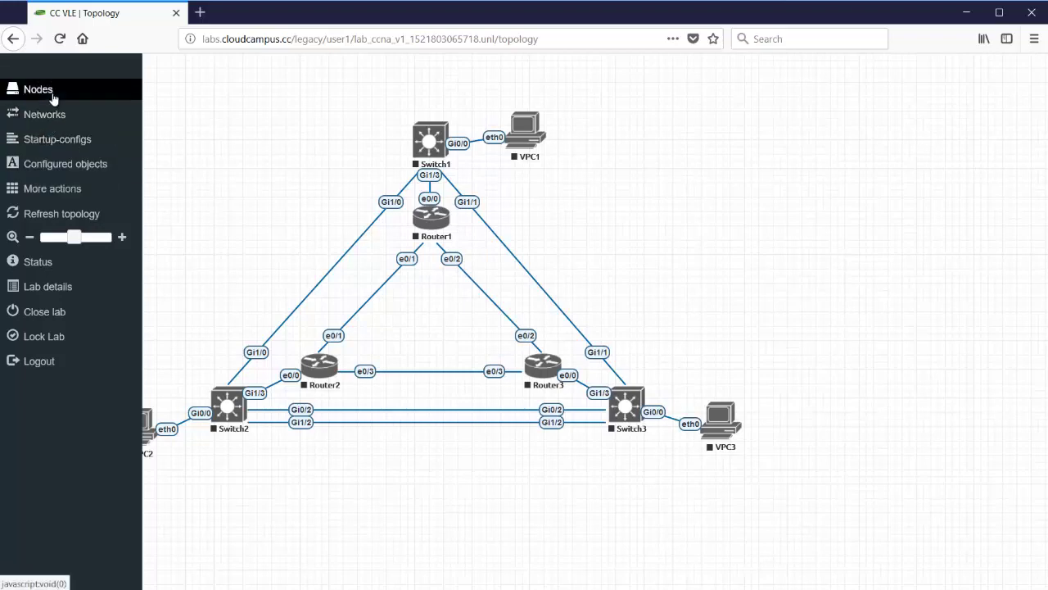
left_click(41, 90)
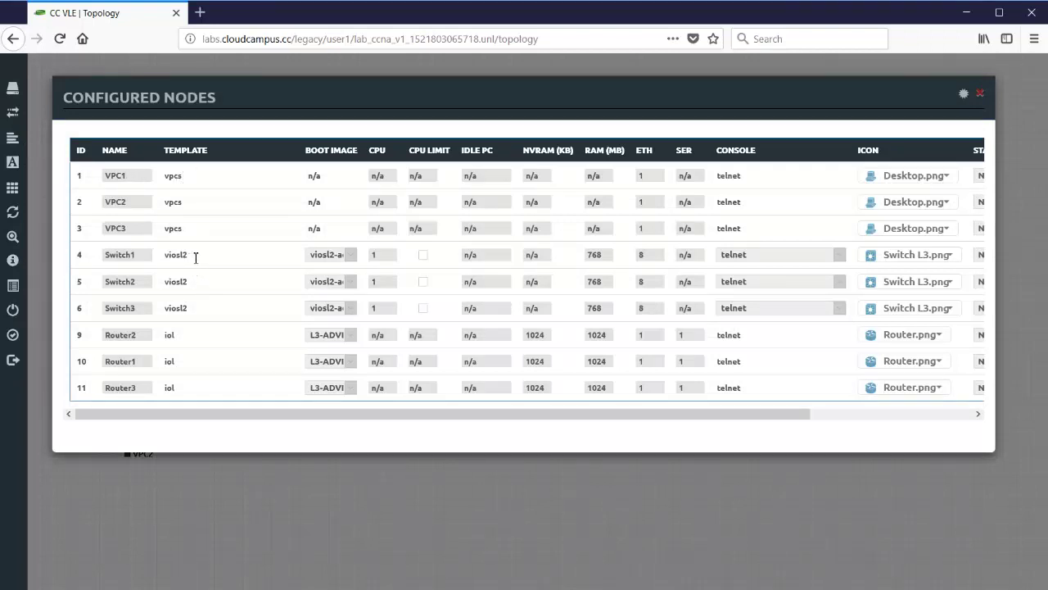
left_click_drag(194, 256, 163, 254)
double_click(172, 335)
double_click(168, 361)
left_click(181, 392)
left_click_drag(793, 414, 603, 424)
left_click(979, 95)
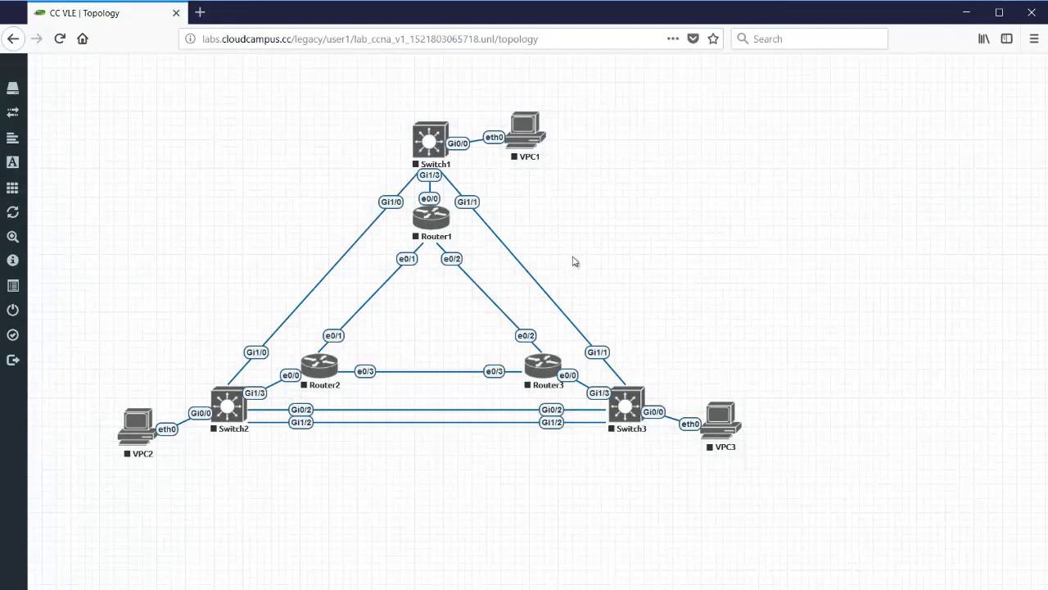
left_click(526, 133)
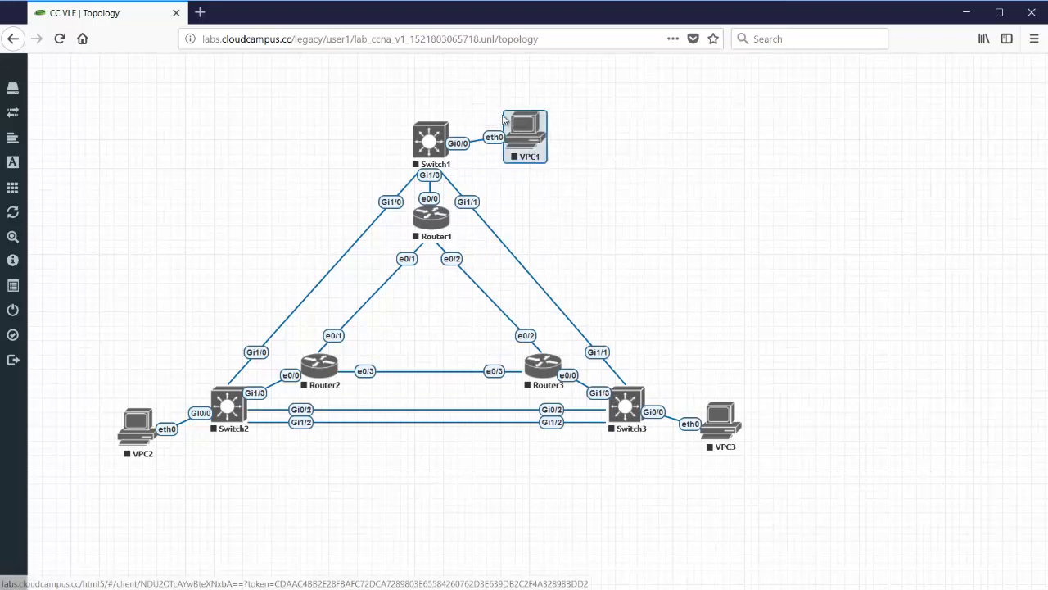
left_click(424, 141)
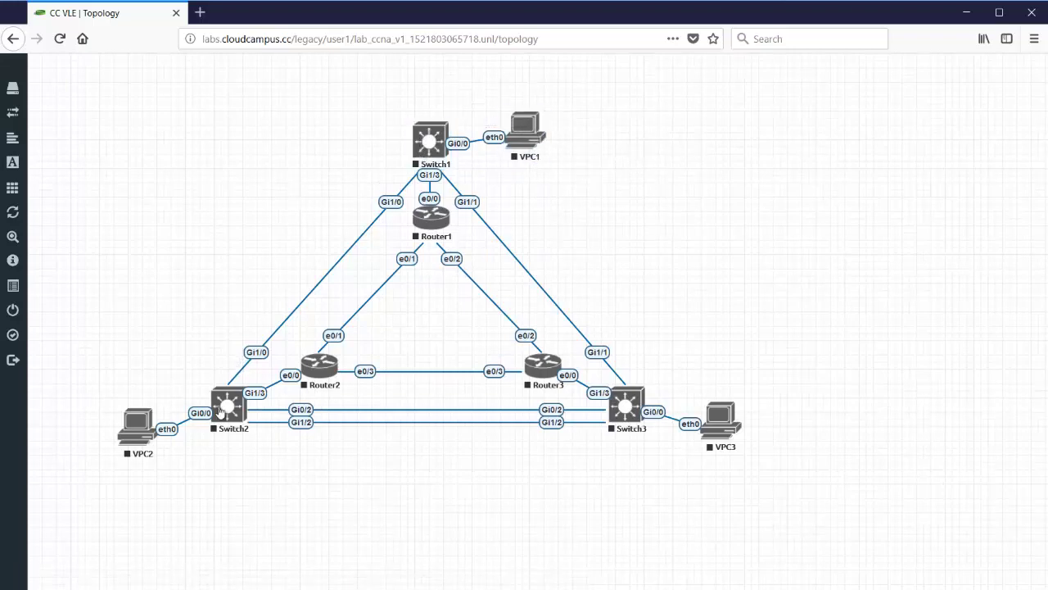
Step: Start the upper group of nodes in the topology: VPC1, Switch1 and Router1
left_click(320, 367)
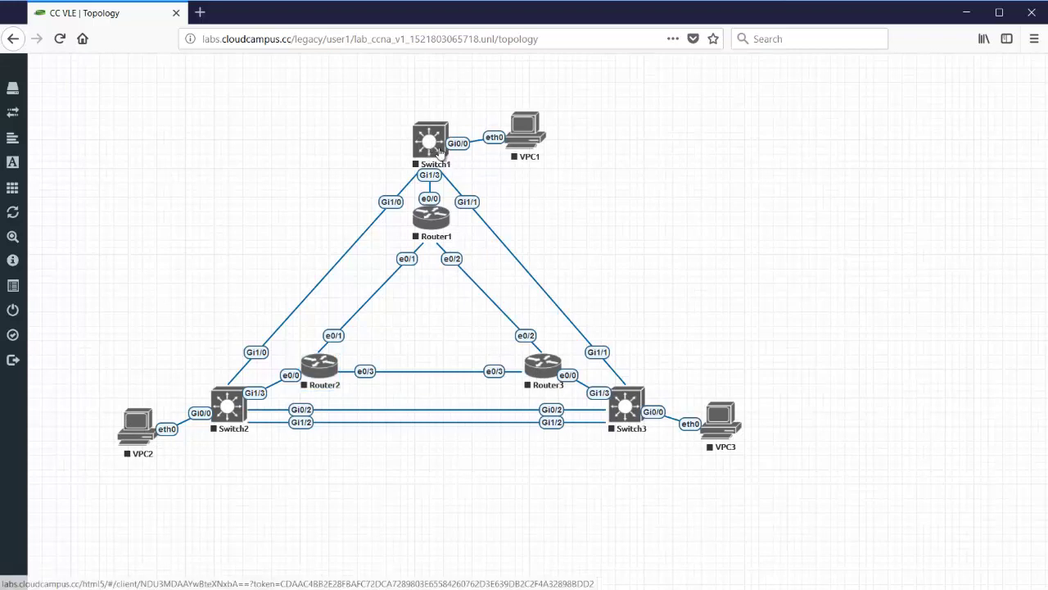
right_click(446, 150)
left_click(222, 147)
left_click_drag(154, 110, 664, 250)
right_click(528, 140)
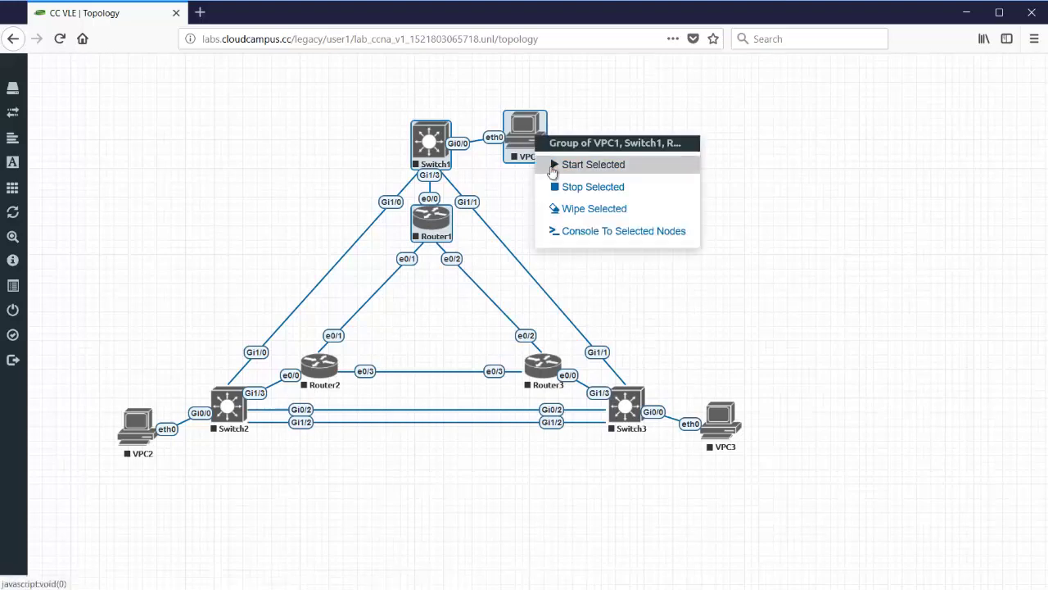
left_click(584, 168)
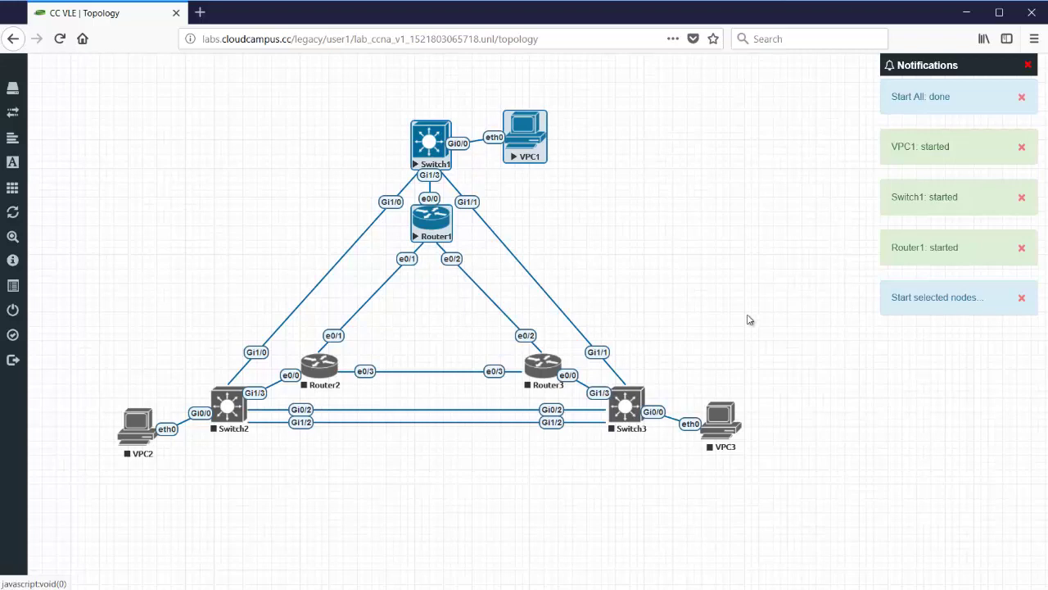
Step: Start the lower group of nodes together: VPC2, VPC3, Switch2, Switch3, Router2 and Router3, and clear the selection
left_click_drag(80, 328, 726, 442)
right_click(725, 432)
left_click(760, 463)
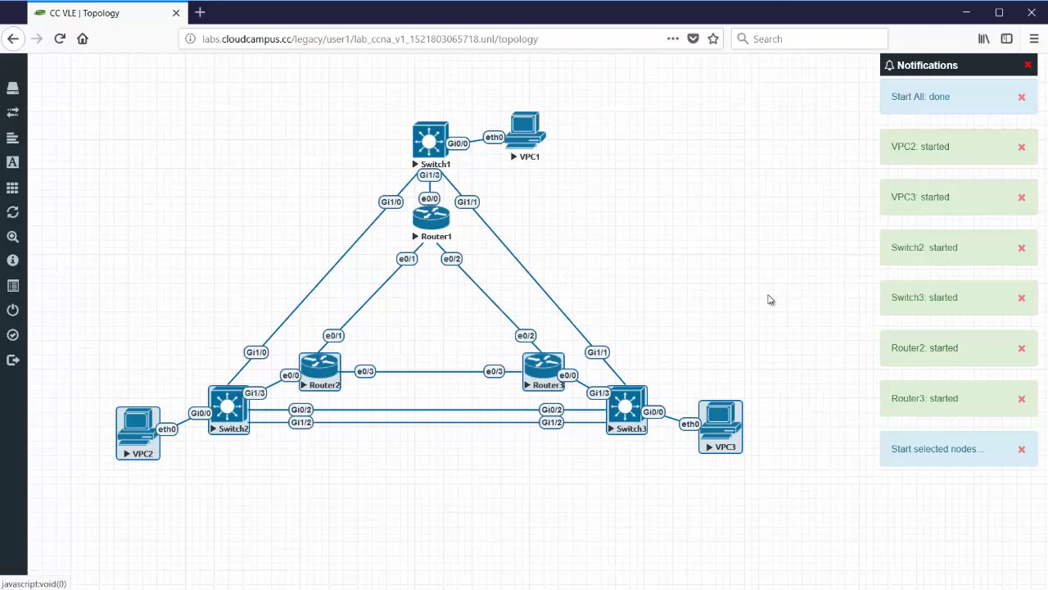
left_click(611, 209)
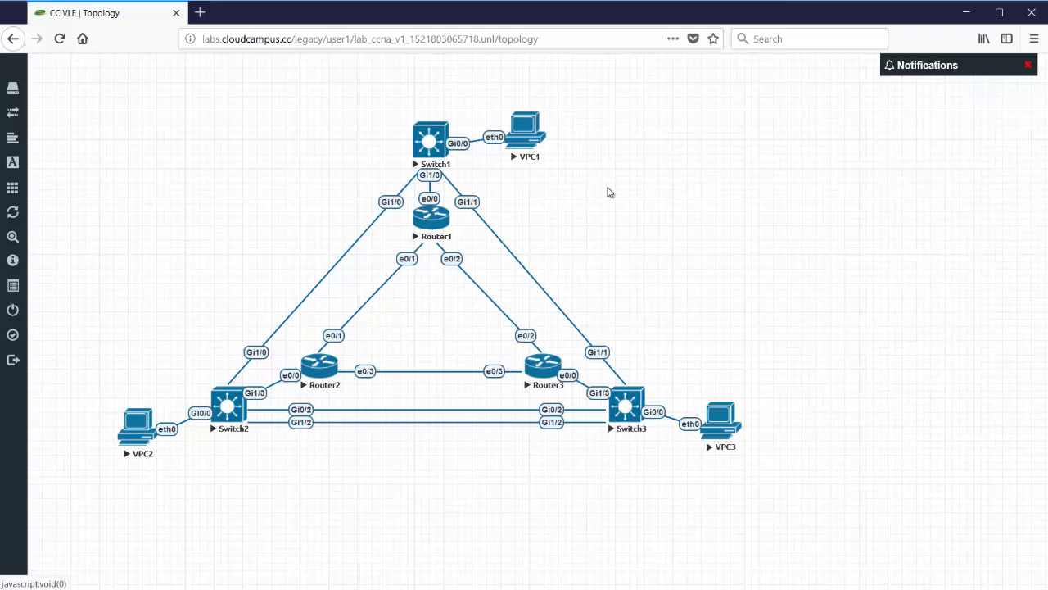
Step: Open the console of VPC1 and list its available commands with ?
left_click(528, 139)
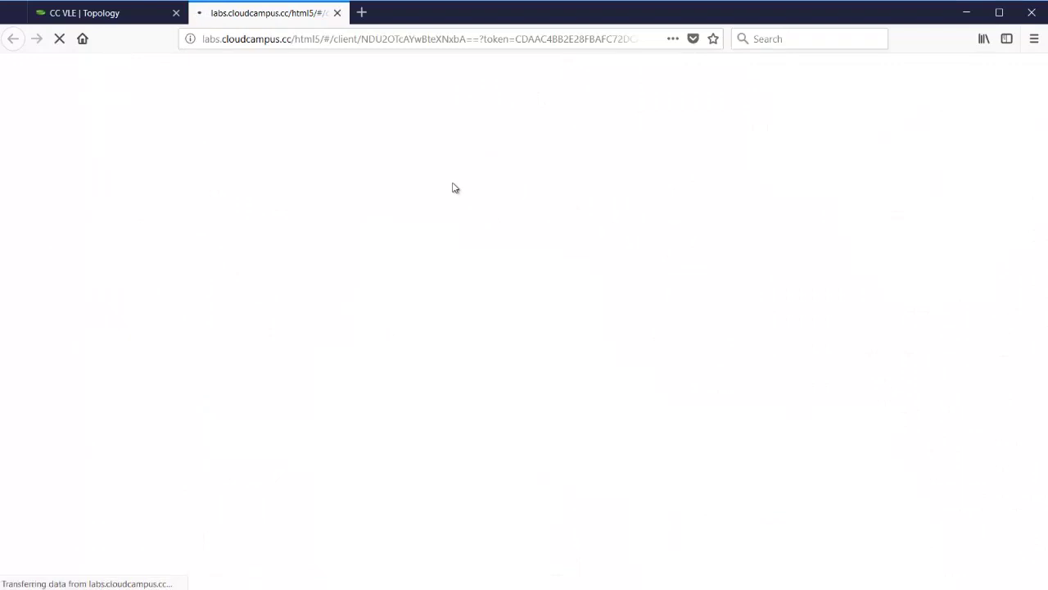
left_click(137, 16)
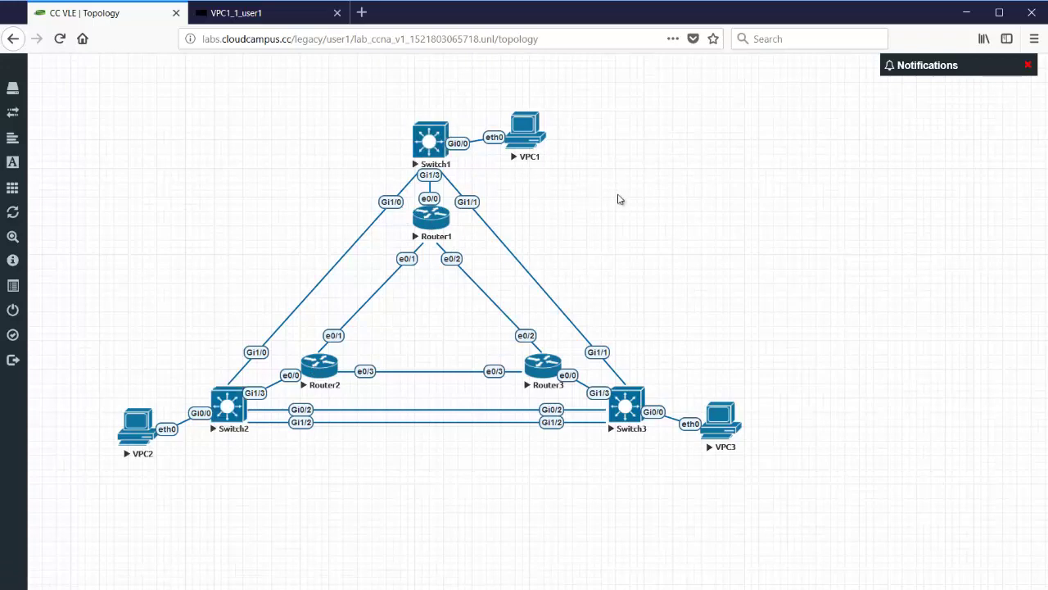
left_click(251, 15)
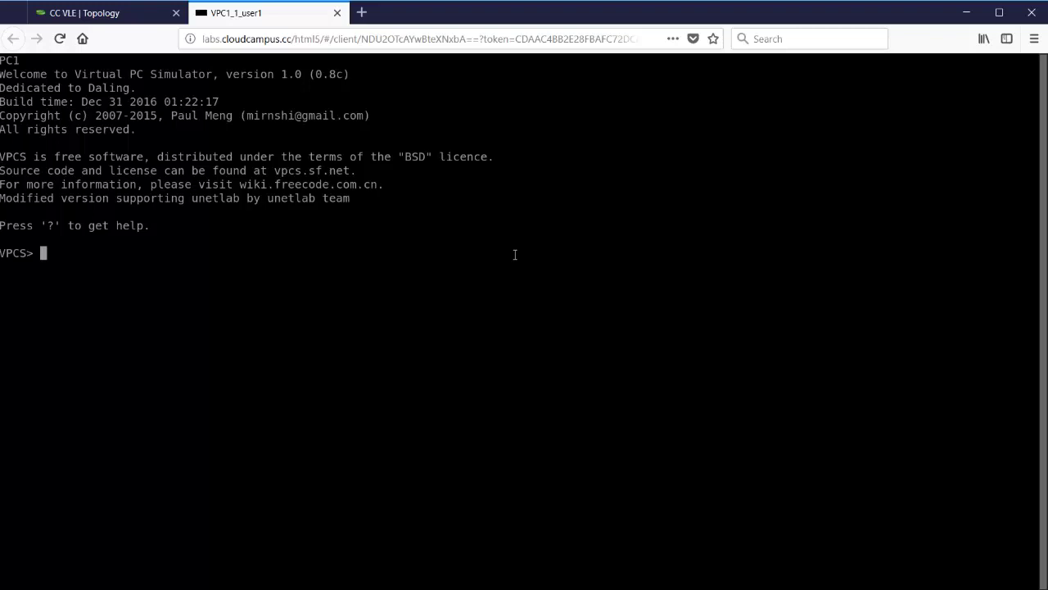
type("?")
key("Return")
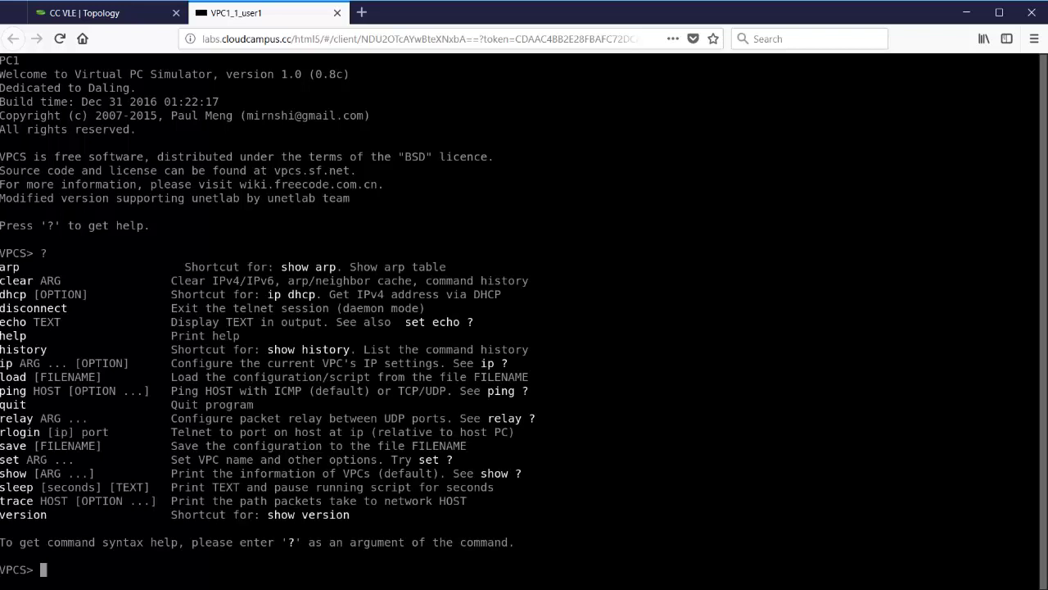
Step: Try to name the virtual PC with set name PC1, and display the syntax help of the set command
type("set name PC1")
key("Return")
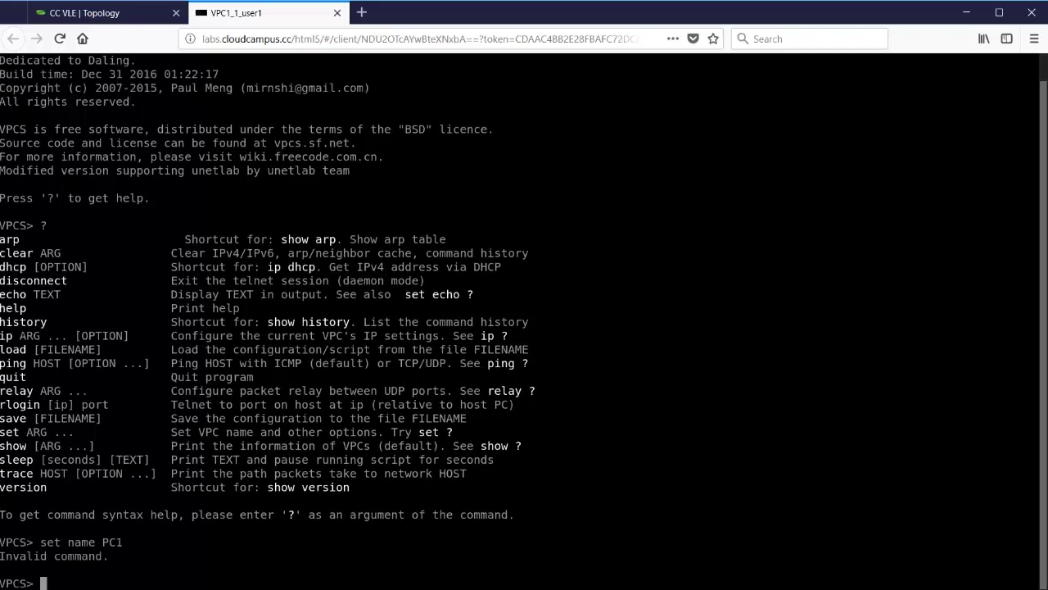
type("set ?")
key("Return")
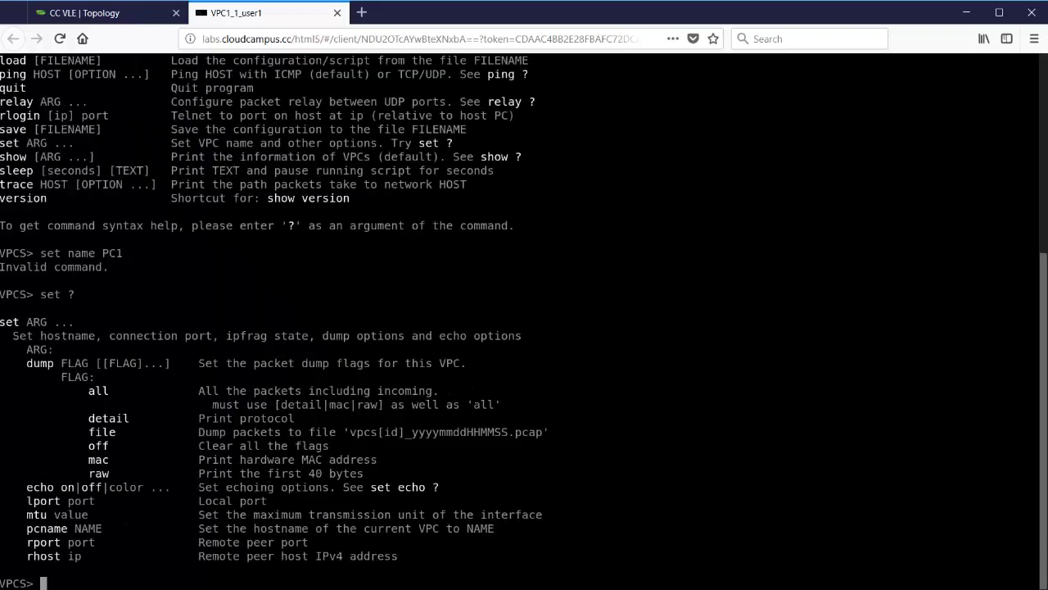
Step: Set the hostname of VPC1 to PC1 with set pcname and save the configuration
type("set pcname PC1")
key("Return")
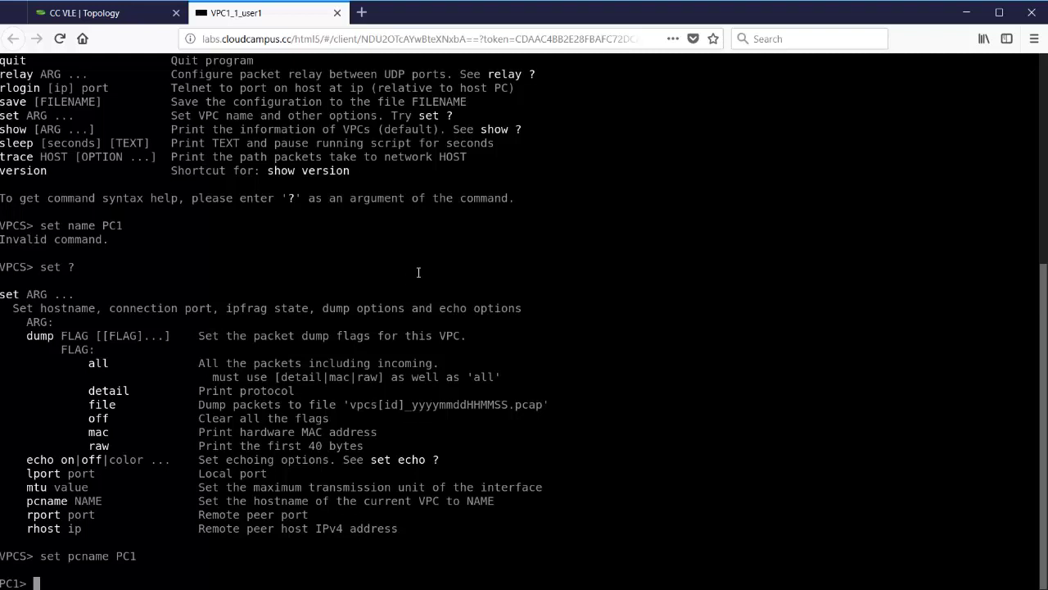
type("save")
key("Return")
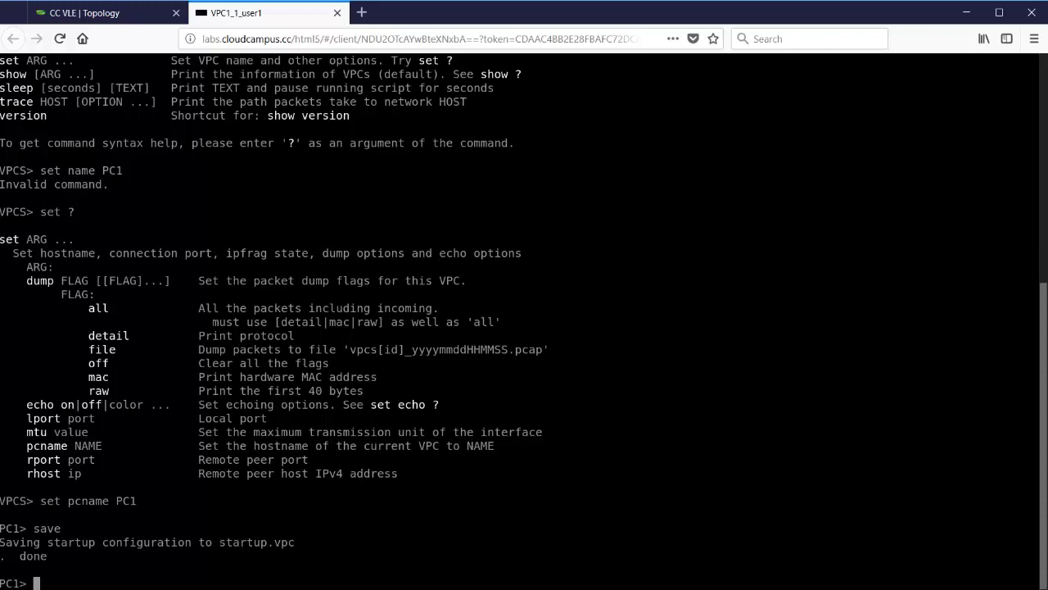
Step: Assign PC1 the address 192.168.1.1 /24 with gateway 192.168.1.254, display its settings, and save the configuration
type("ip 192.168.1.1 ")
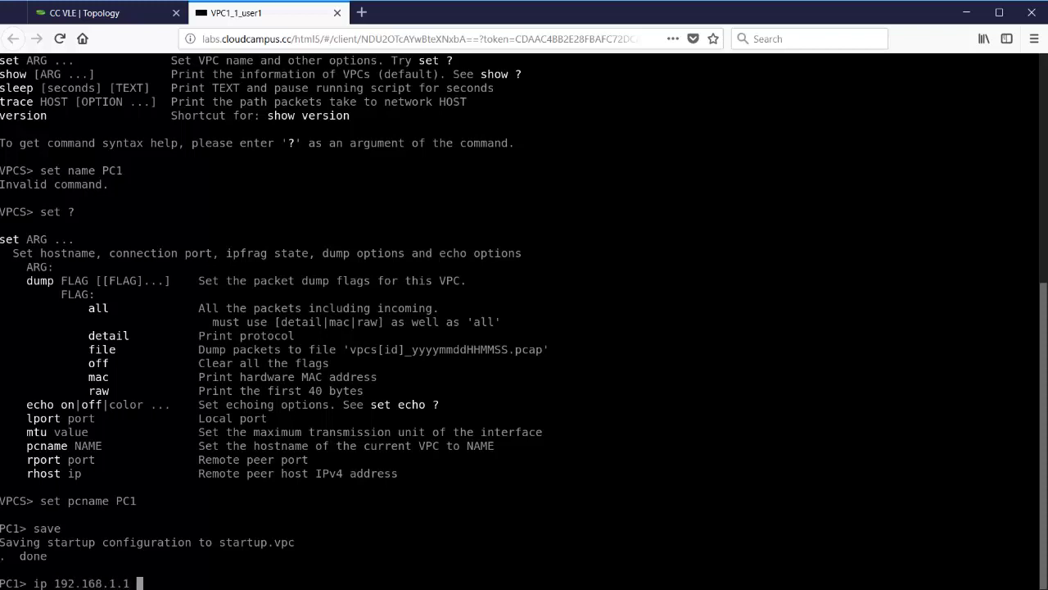
type("/24 192.168.1.254")
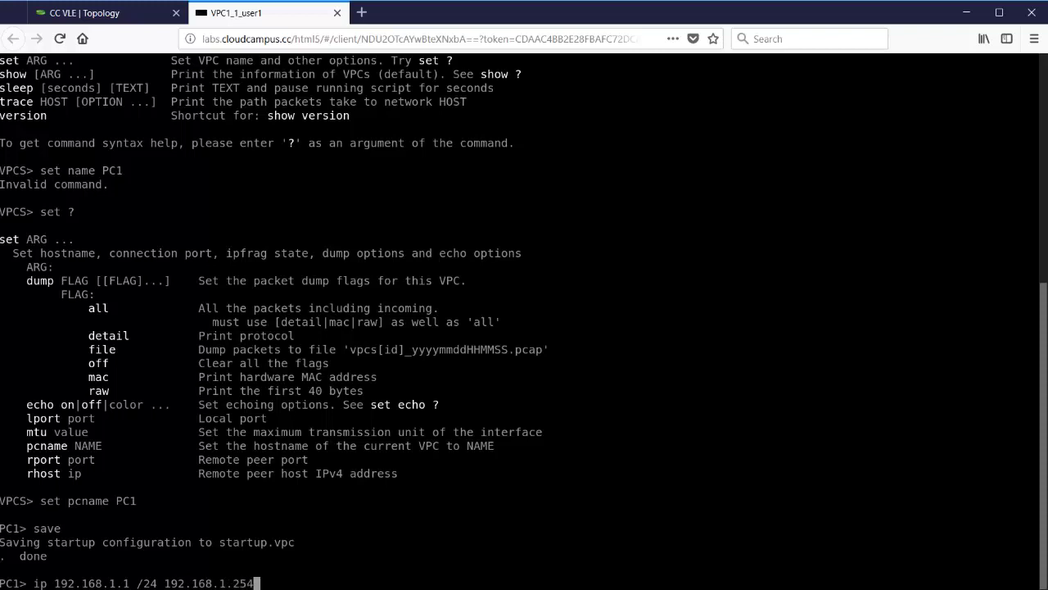
key("Return")
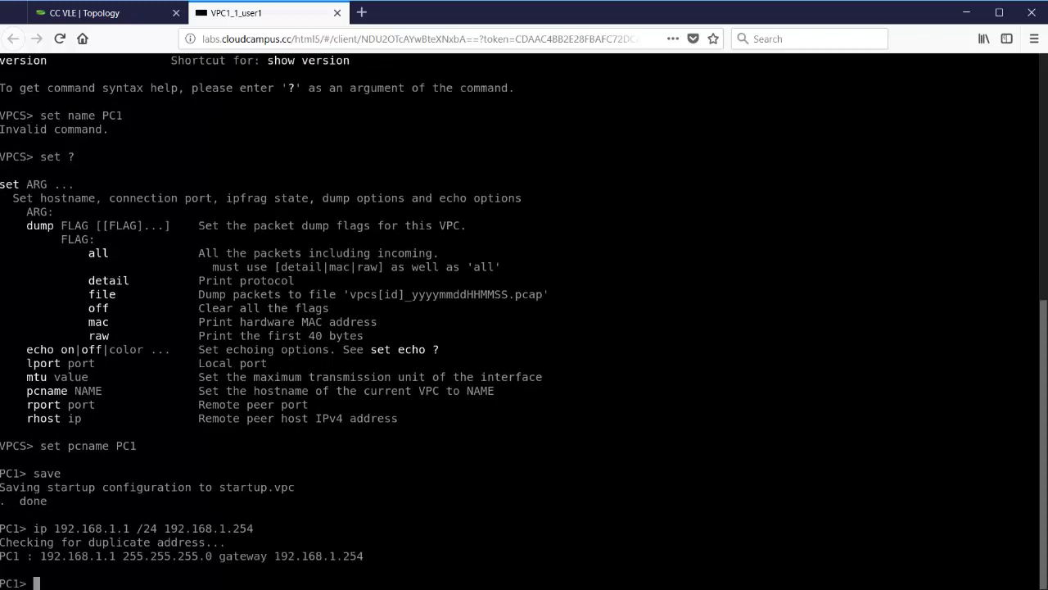
type("show")
key("Return")
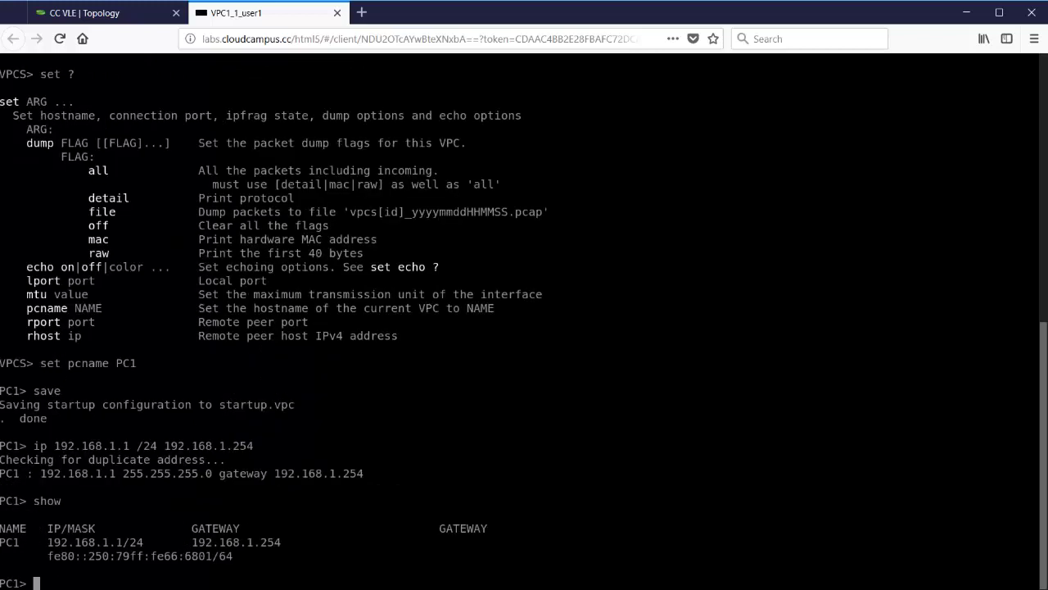
type("save")
key("Return")
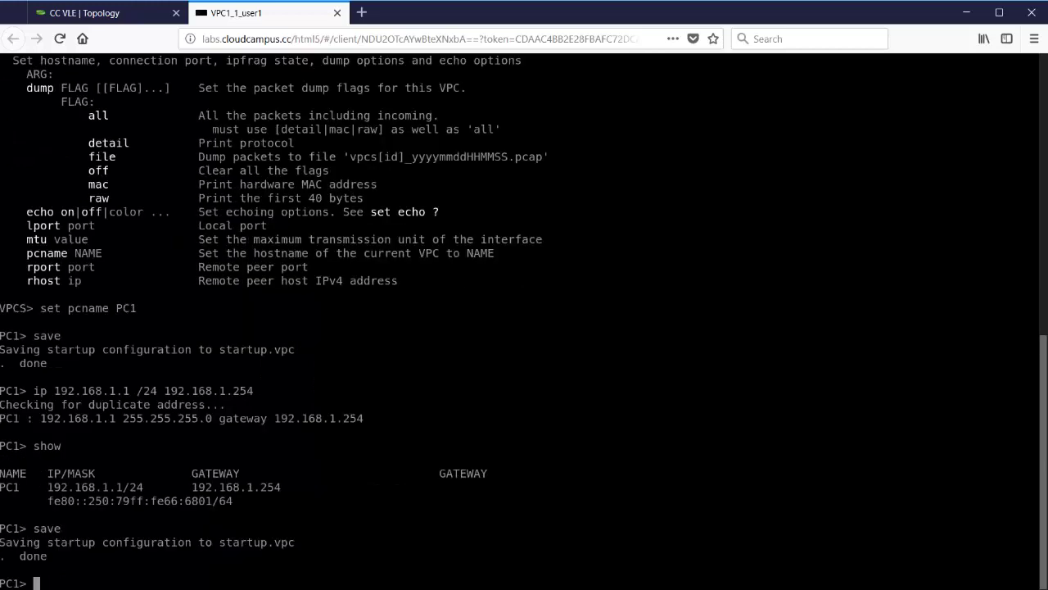
Step: Open the console of VPC3 from the topology and set its hostname to PC3
left_click(151, 5)
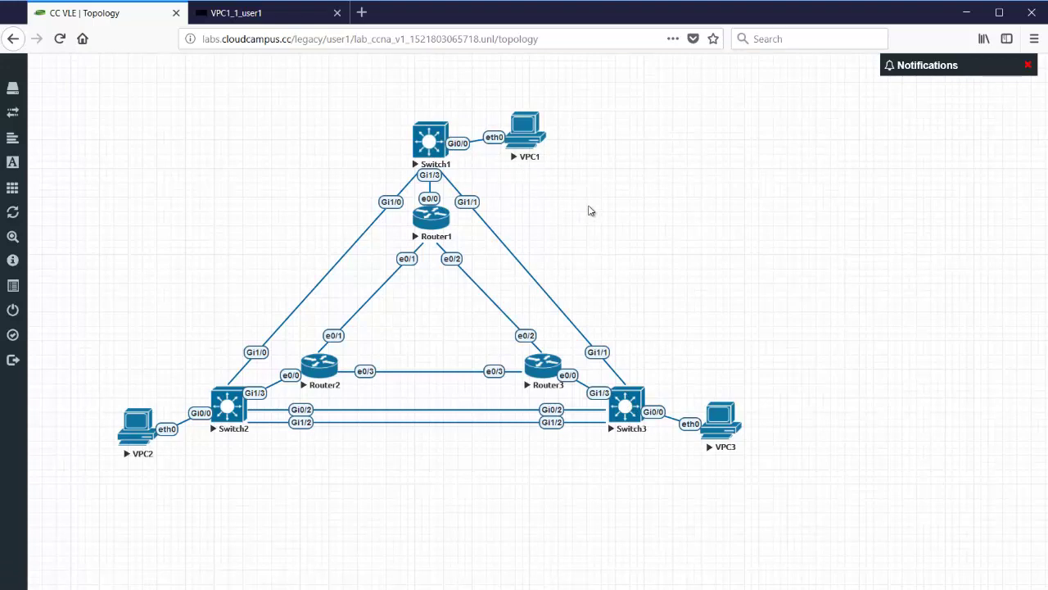
left_click(724, 429)
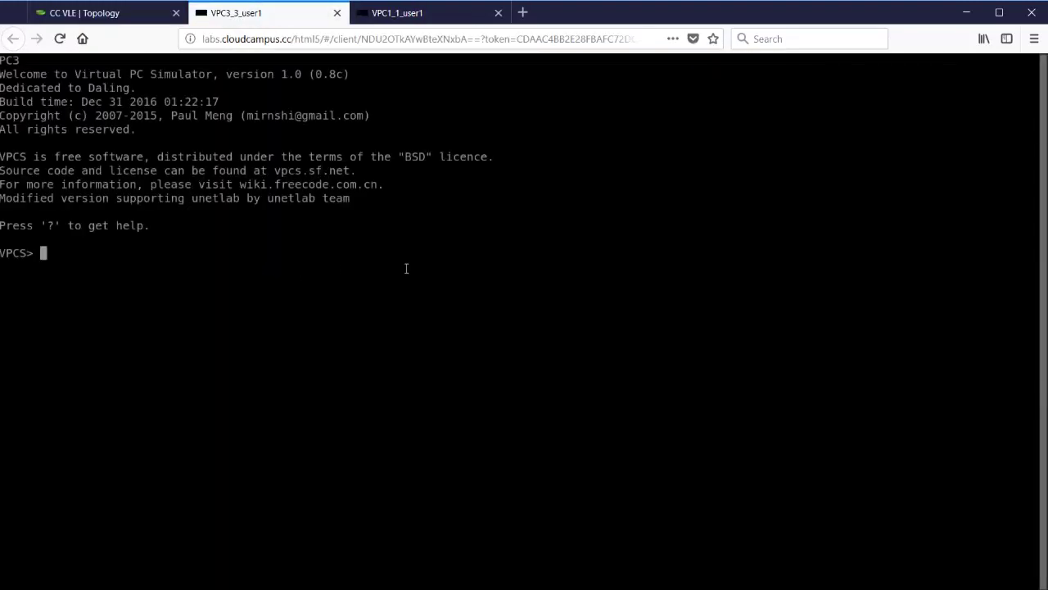
type("set pcname PC3")
key("Return")
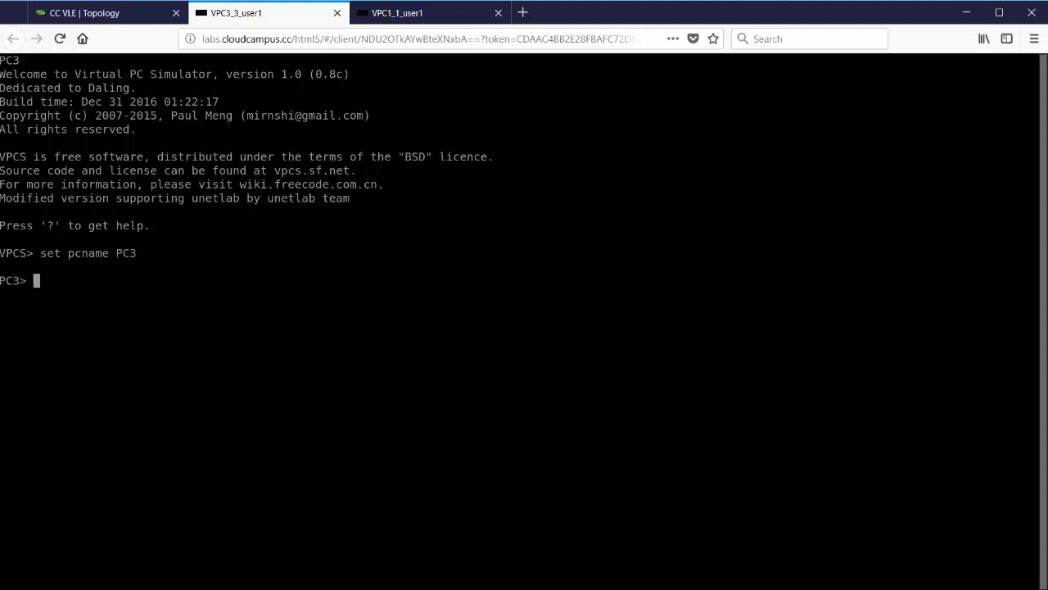
Step: Assign PC3 the address 192.168.1.3 /24 with gateway 192.168.1.254 and save the configuration
type("o")
key("BackSpace")
type("ip 192.168.1.")
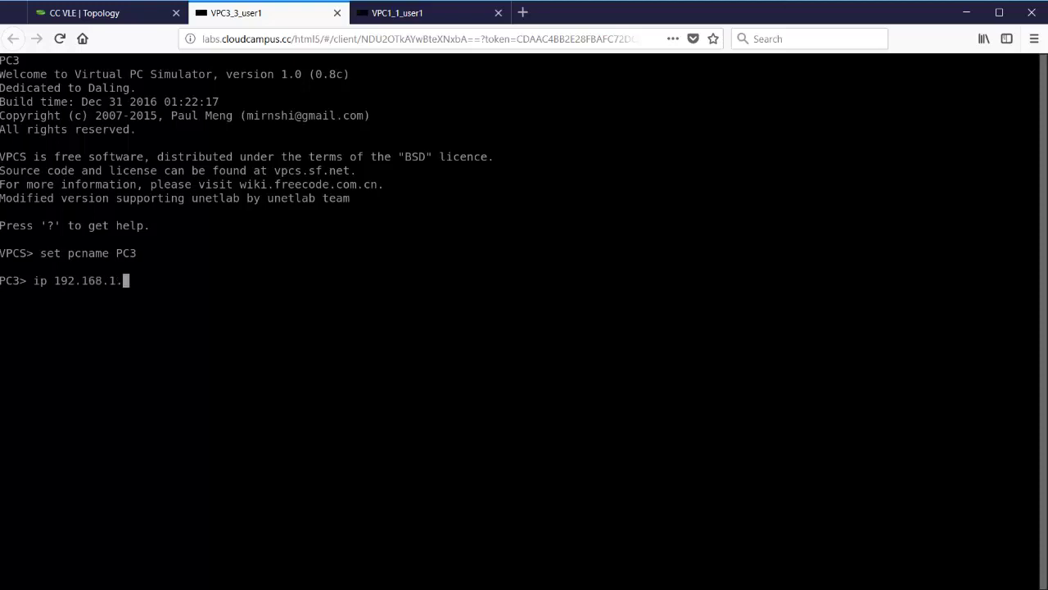
type("3 /24 192.168")
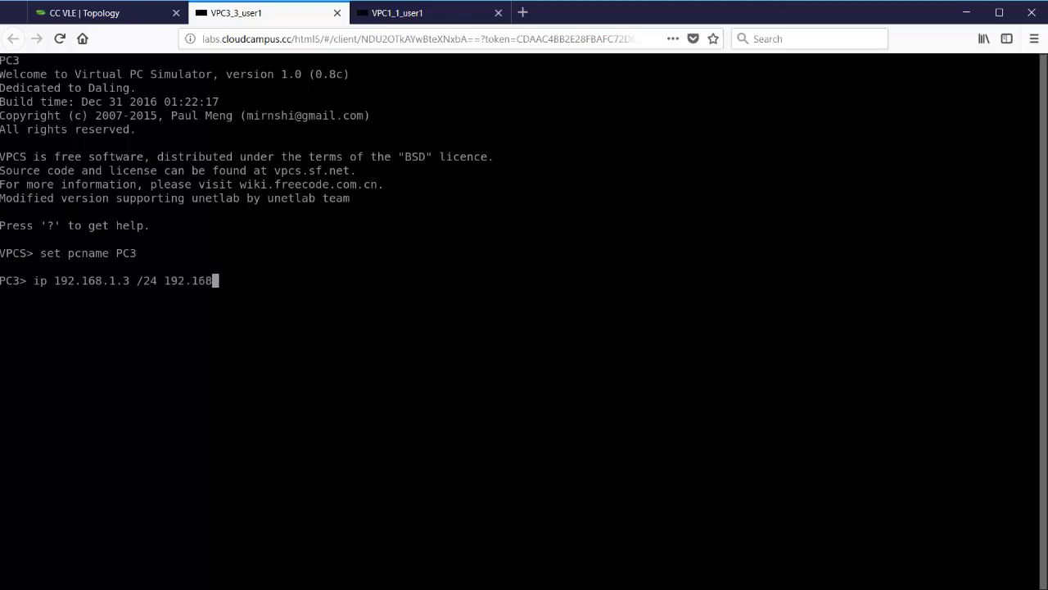
type(".1.254")
key("Return")
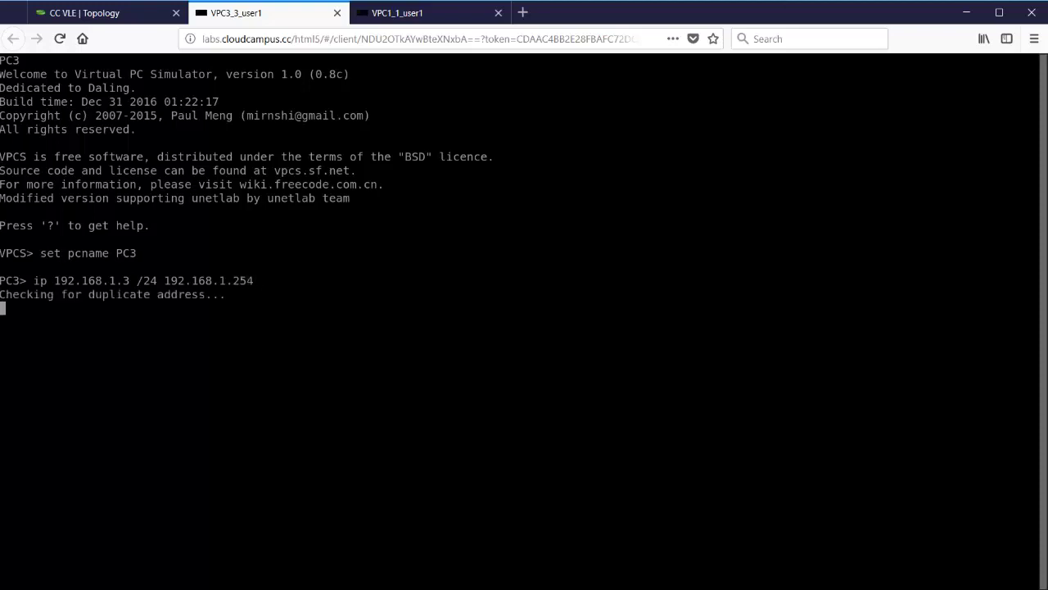
type("save")
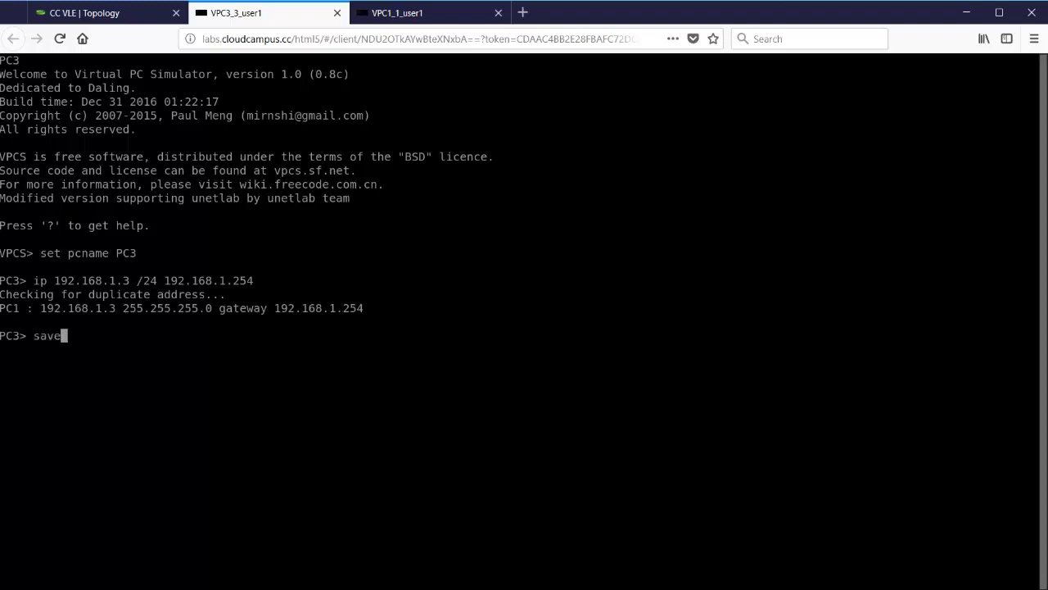
key("Return")
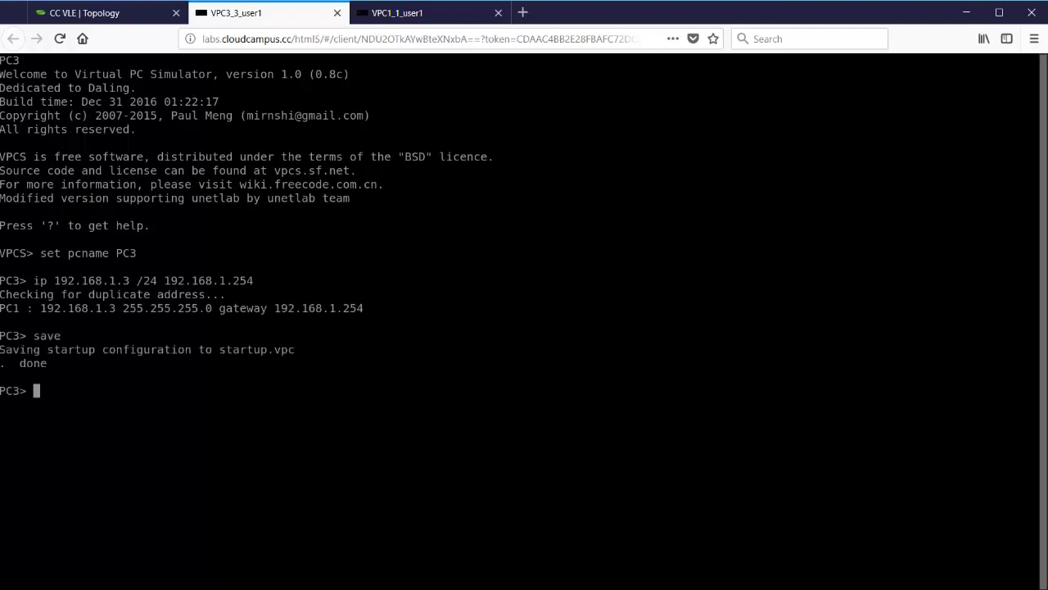
Step: Ping 192.168.1.1 from PC3, interrupt the ping, and return to the topology
type("ping 192.168.1.1")
key("Return")
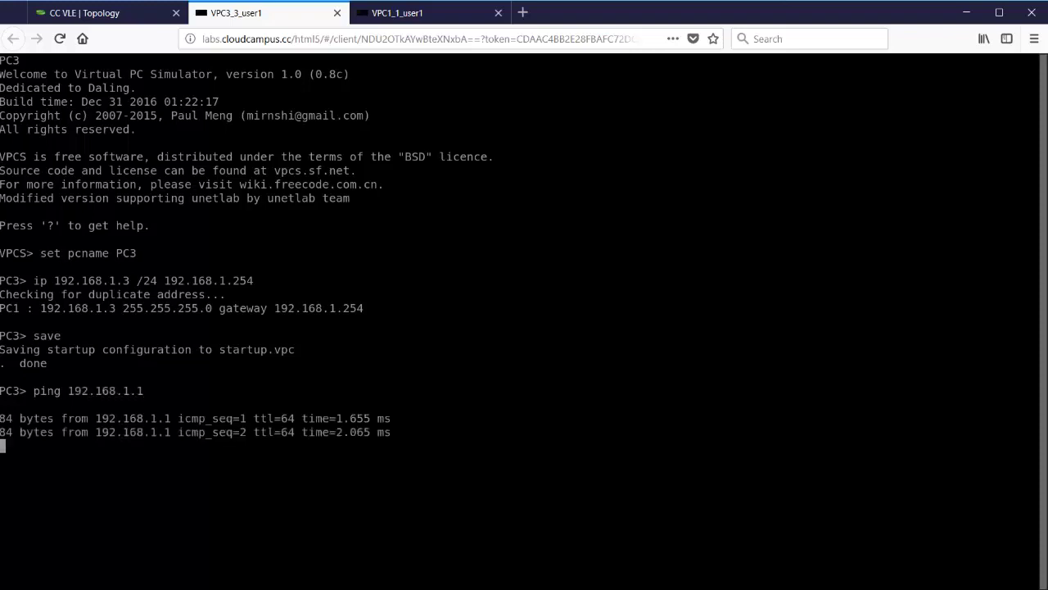
key("ctrl+c")
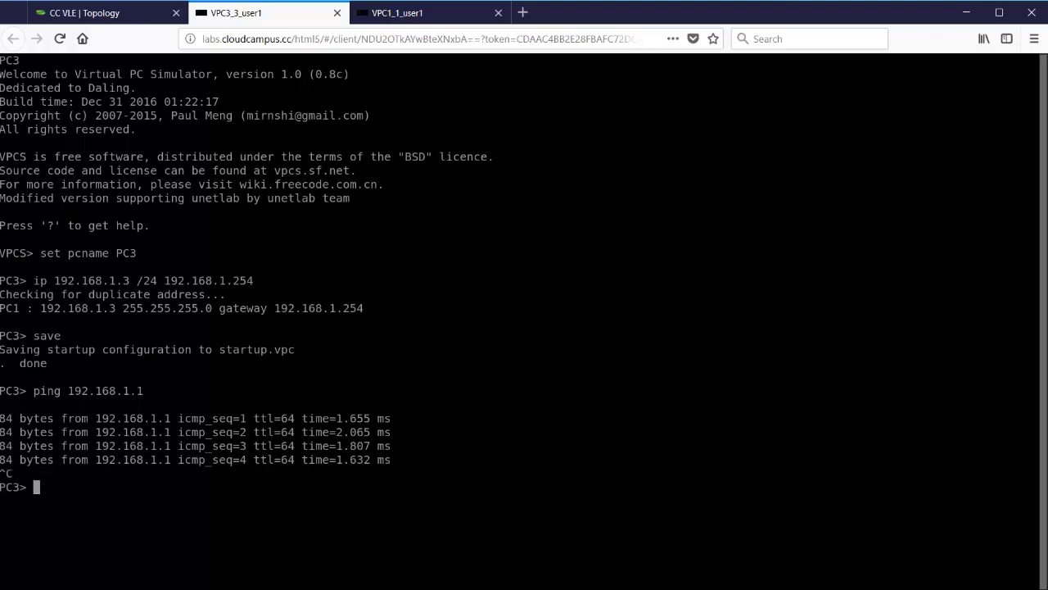
left_click(139, 13)
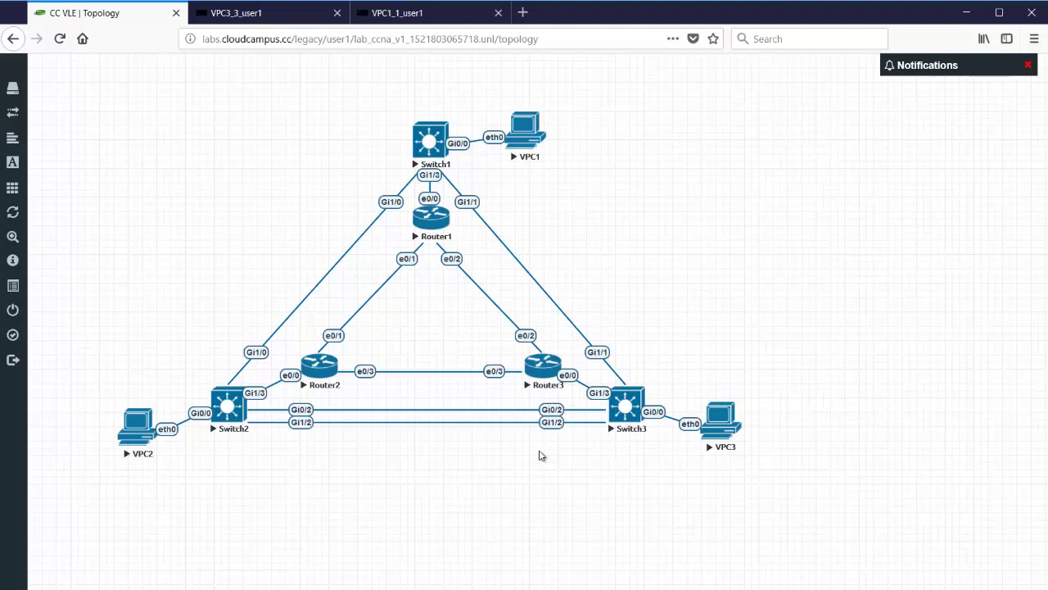
left_click_drag(53, 75, 63, 91)
left_click_drag(172, 201, 795, 486)
right_click(724, 434)
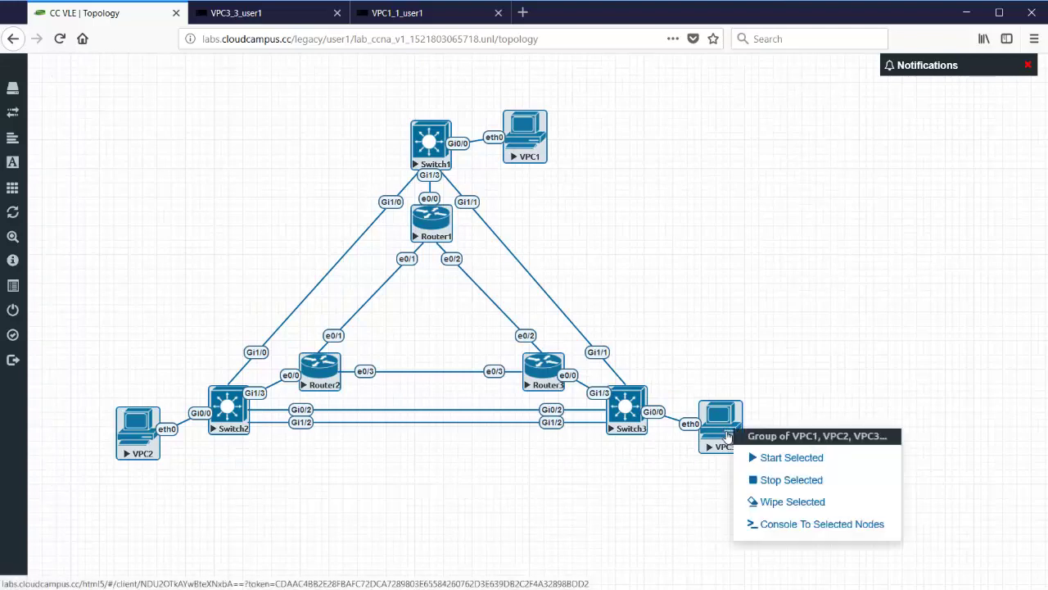
left_click(770, 500)
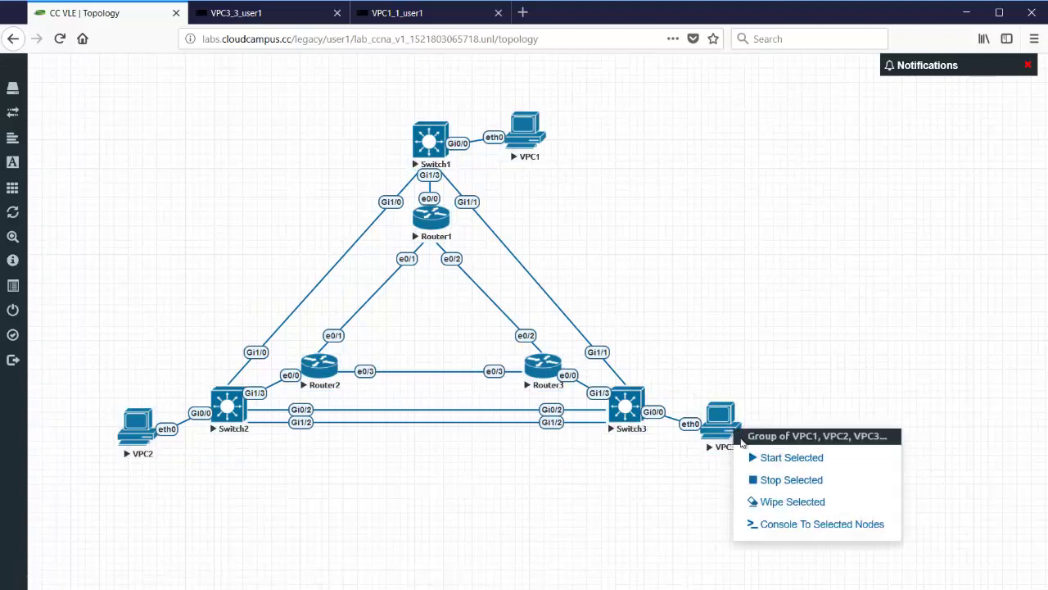
left_click(804, 487)
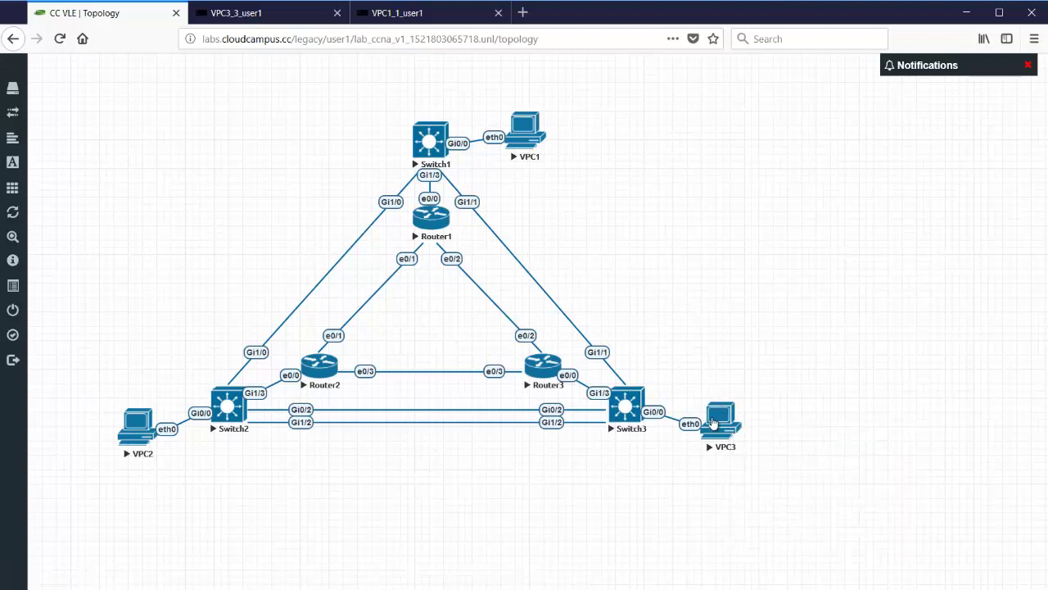
Step: Stop all nodes in the topology together: the three VPCs, three switches and three routers
left_click_drag(120, 95, 576, 435)
left_click_drag(637, 475, 779, 517)
right_click(635, 407)
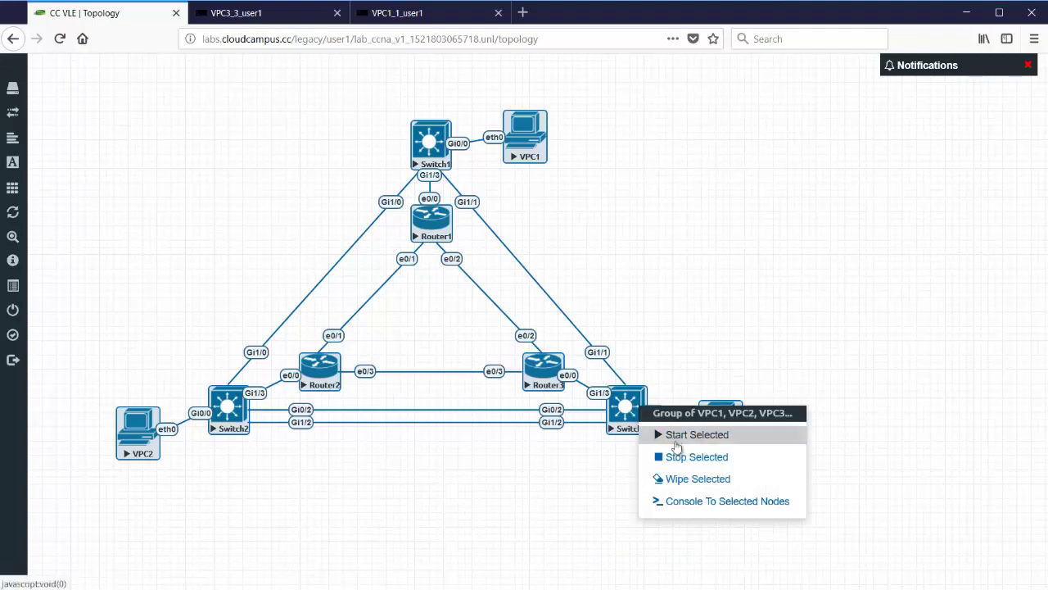
left_click(683, 459)
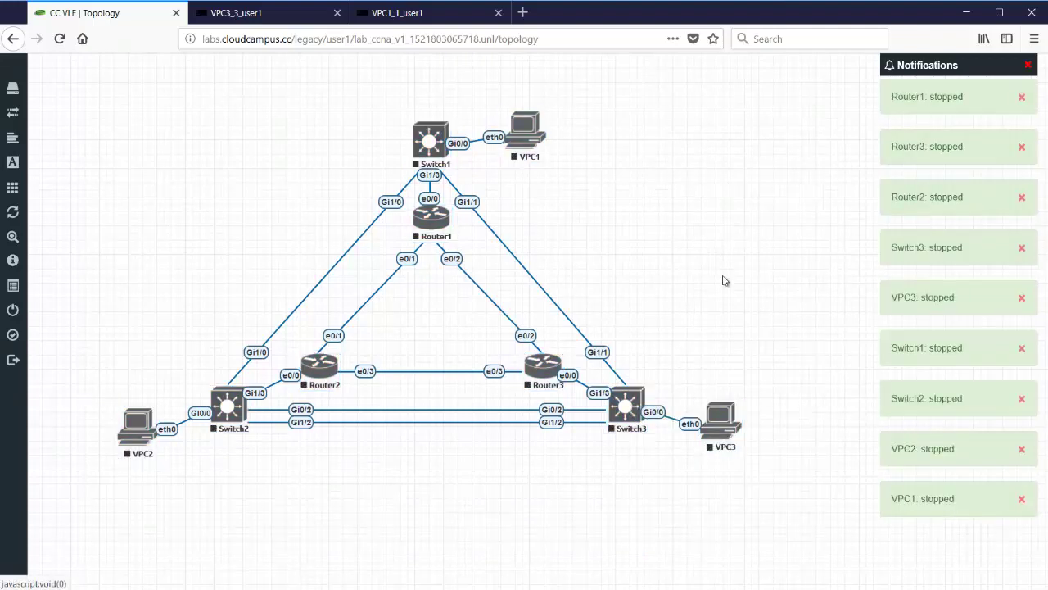
Step: Sign out of the lab and highlight the login page's note about requesting a login through the contact form
left_click(37, 366)
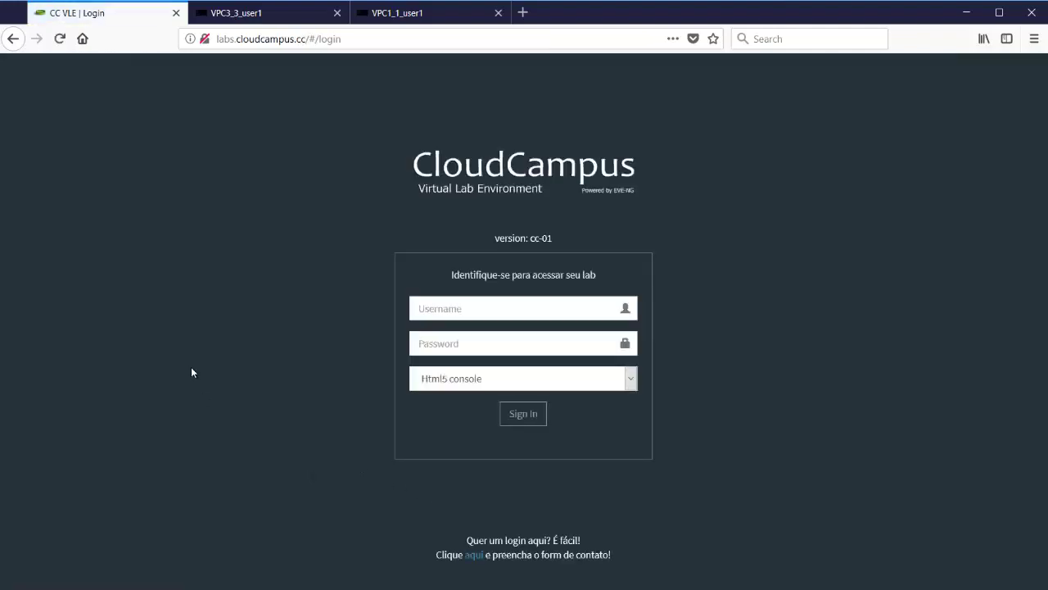
left_click_drag(414, 522, 674, 572)
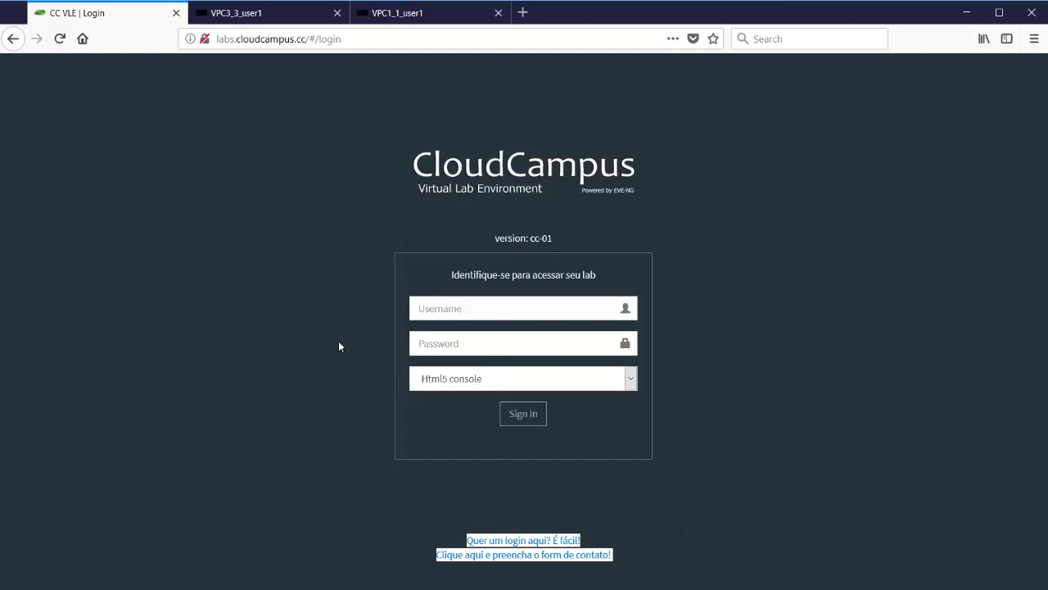
left_click(387, 499)
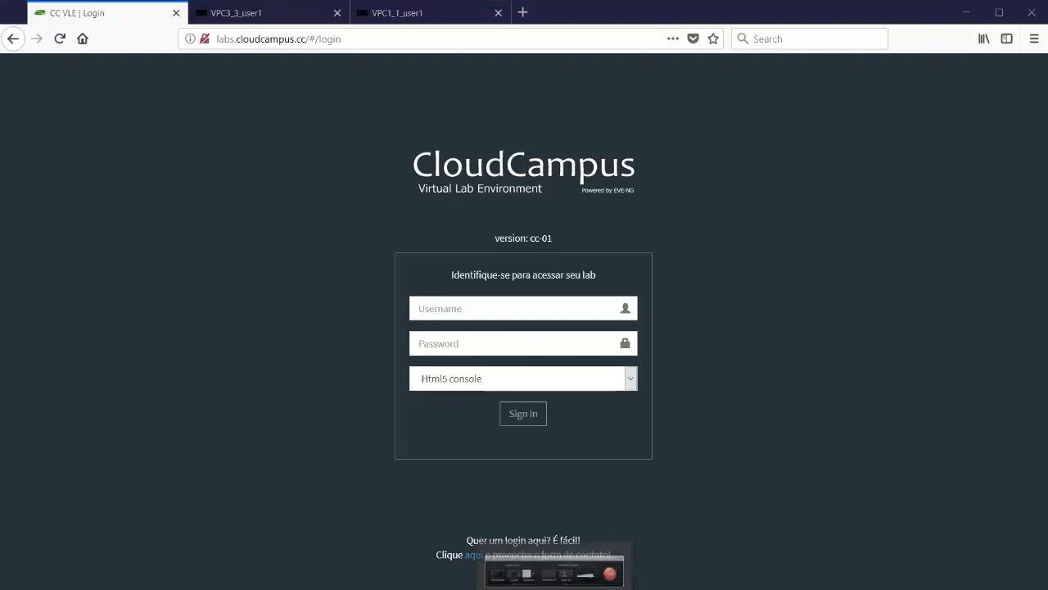
left_click(555, 588)
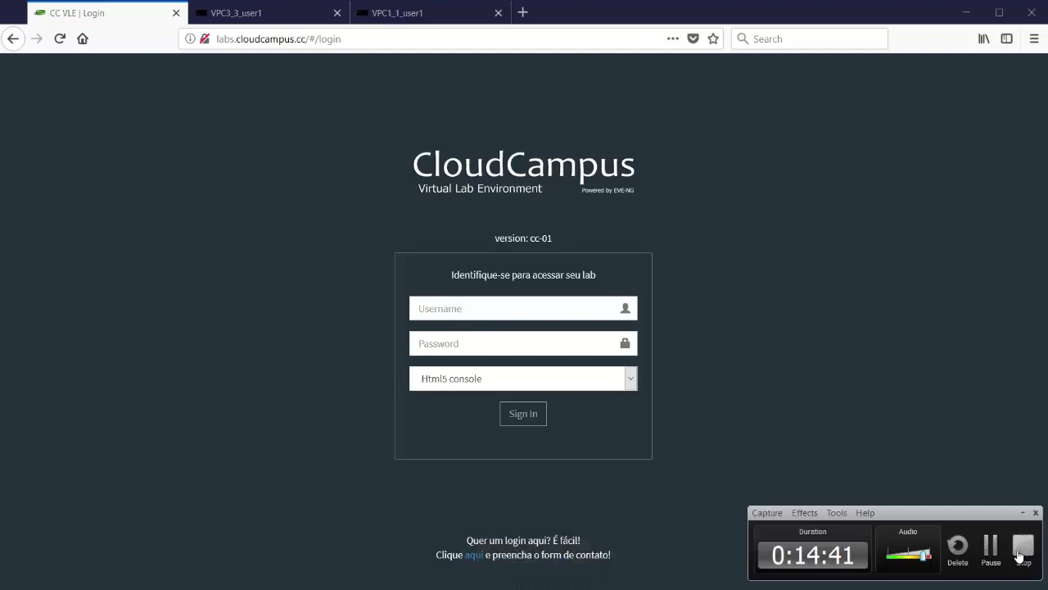